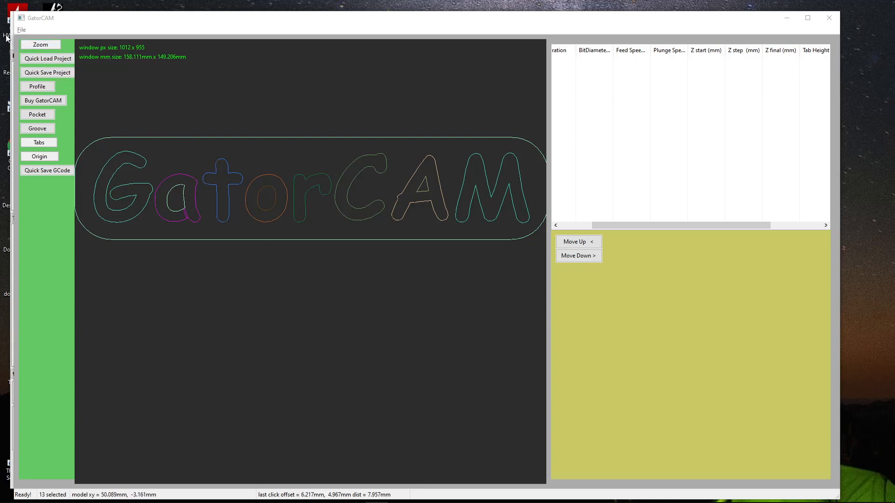
Open the GatorCAM sign SVG drawing.
click(21, 30)
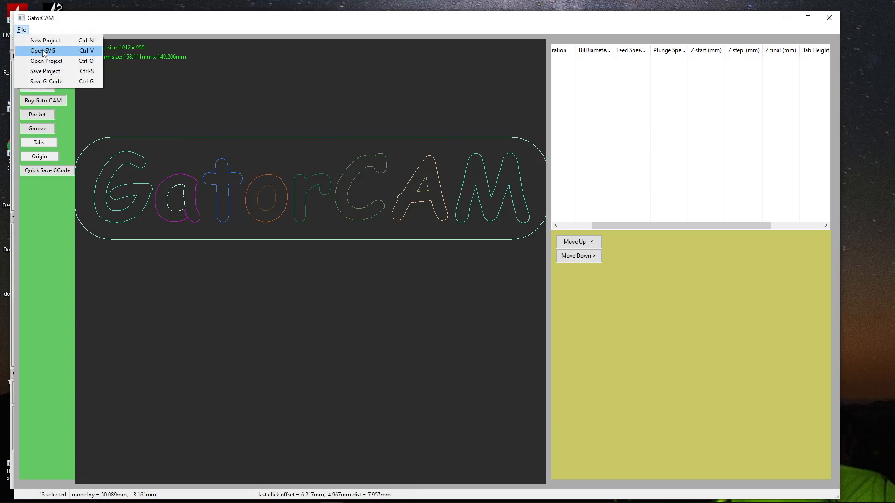
click(55, 49)
double_click(135, 133)
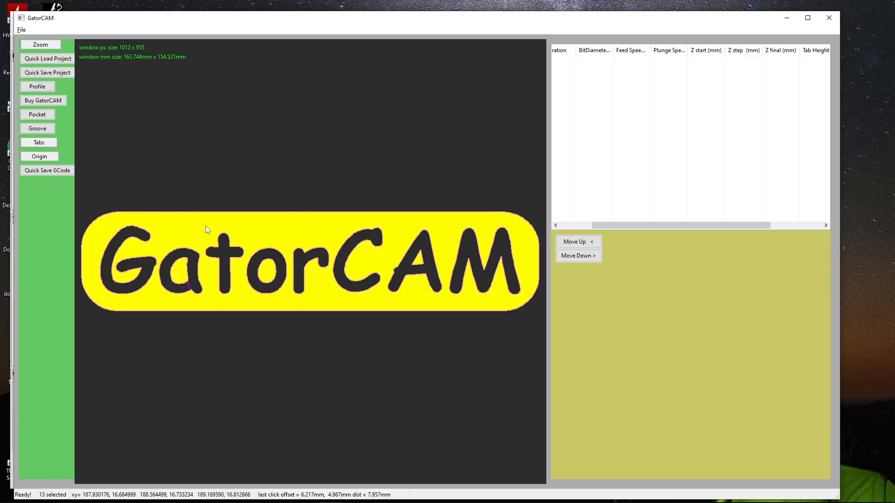
Cycle the sign's selection through the letters only, the entire design, the outer outline only, and nothing.
click(205, 226)
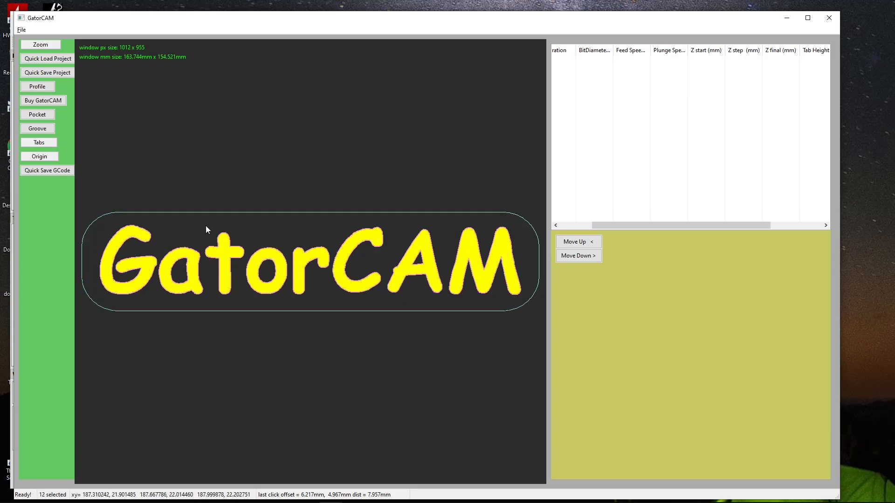
click(206, 226)
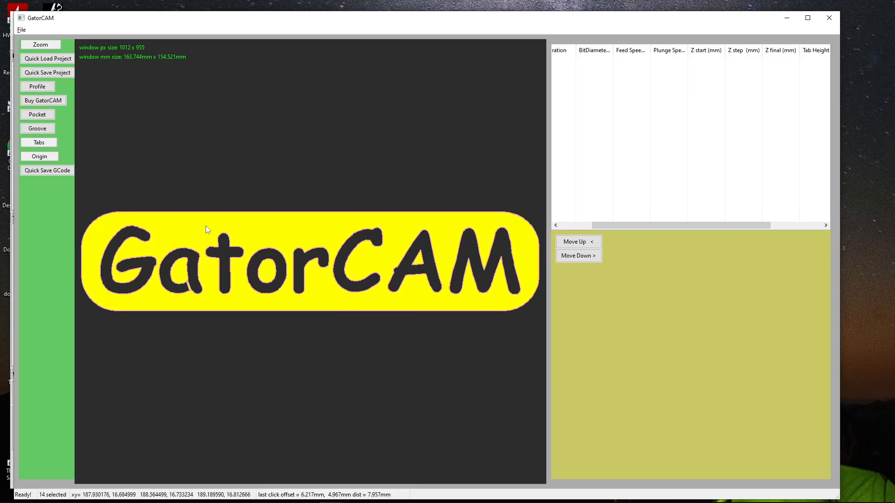
click(206, 225)
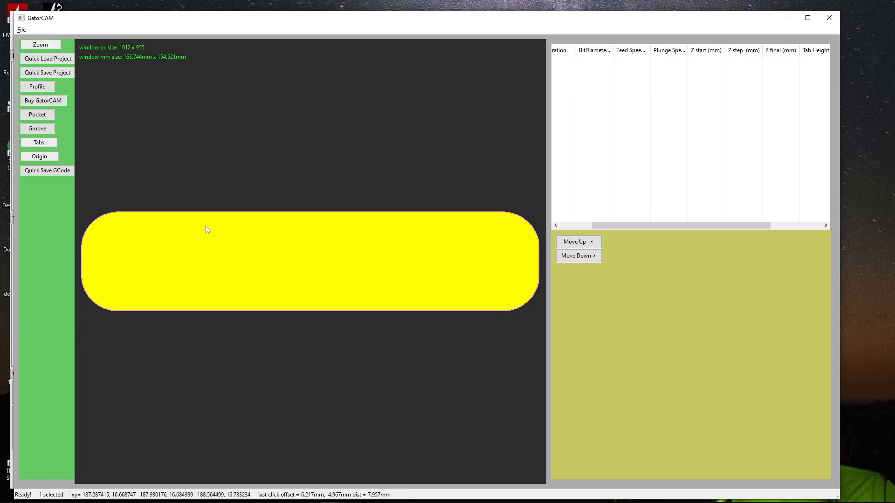
click(208, 229)
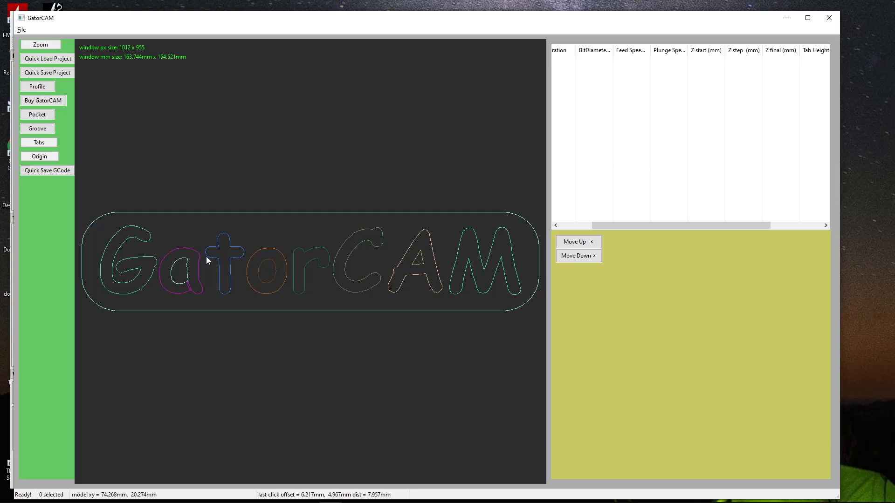
Select all shapes of the sign, then select only the letter o and then only the letter r.
key(ctrl+a)
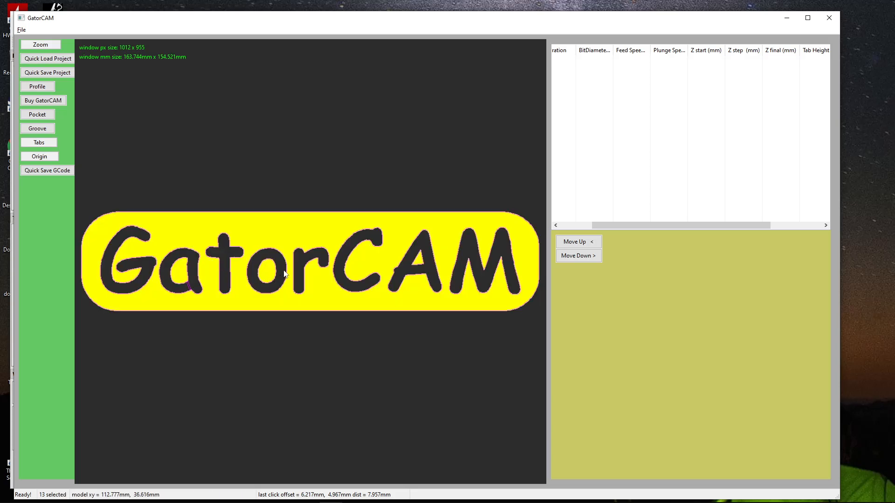
click(286, 273)
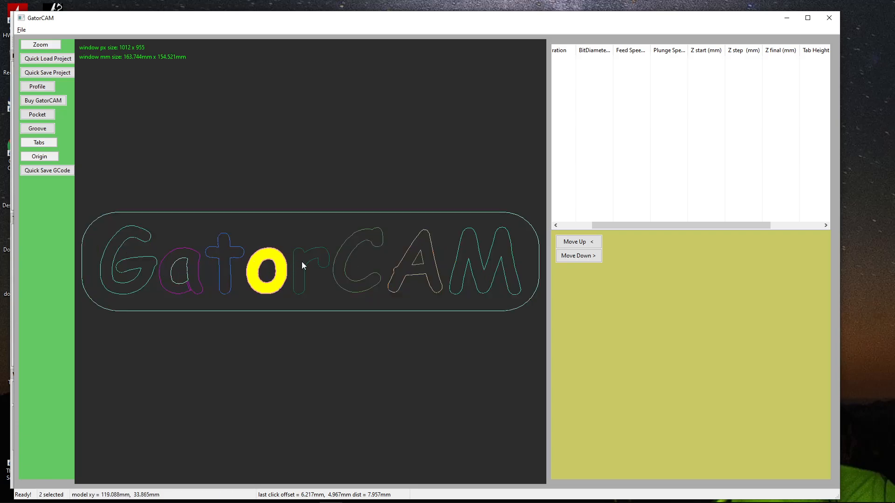
click(303, 262)
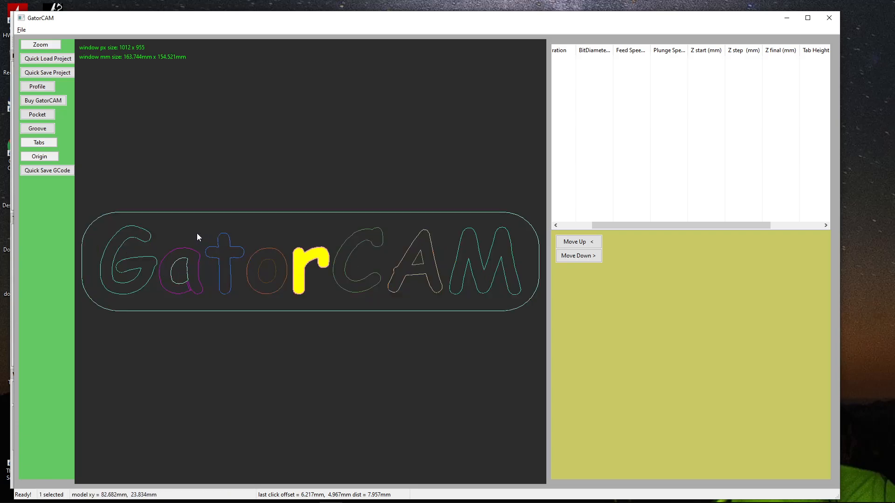
Select only the sign's outer rounded outline and create a Profile toolpath around it.
key(ctrl+a)
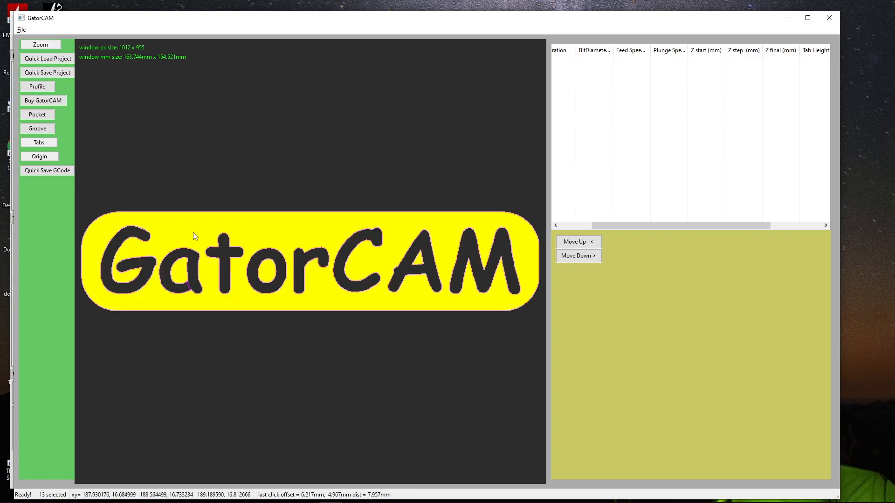
ctrl+click(193, 232)
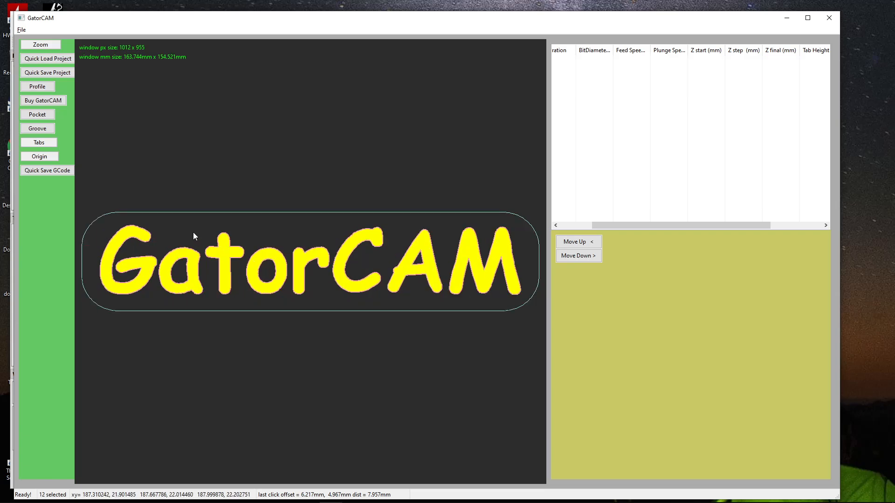
ctrl+click(193, 233)
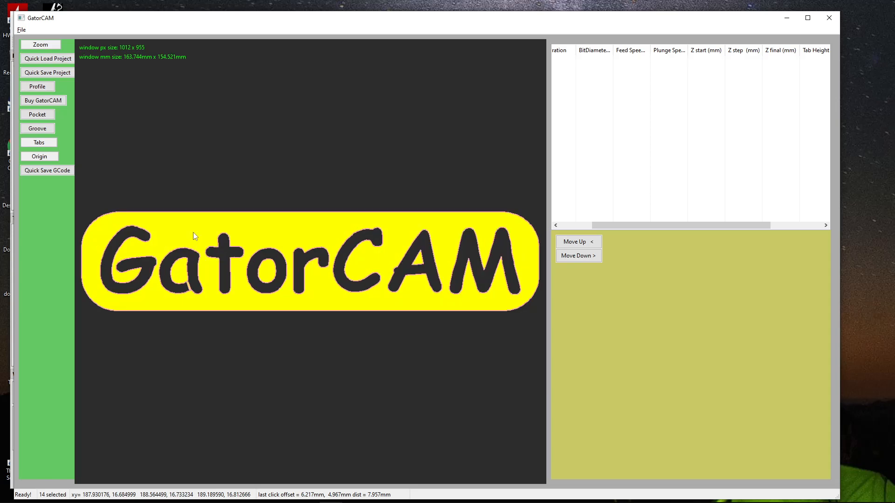
click(193, 232)
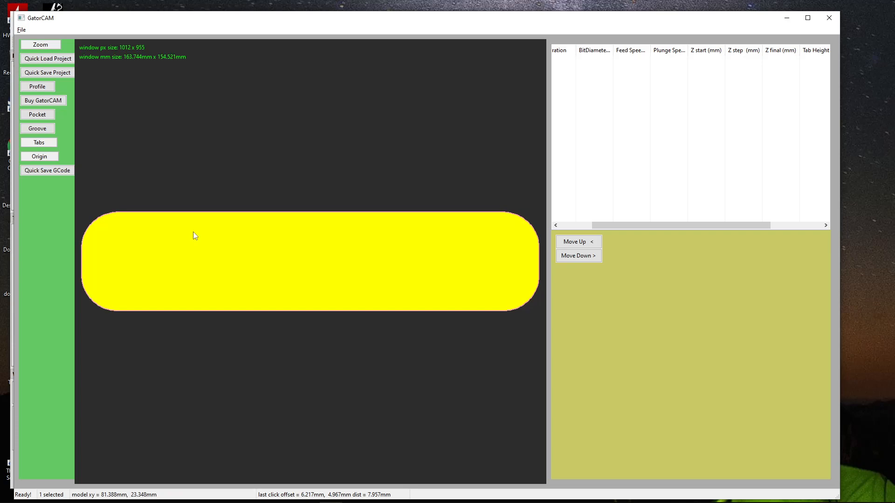
click(47, 87)
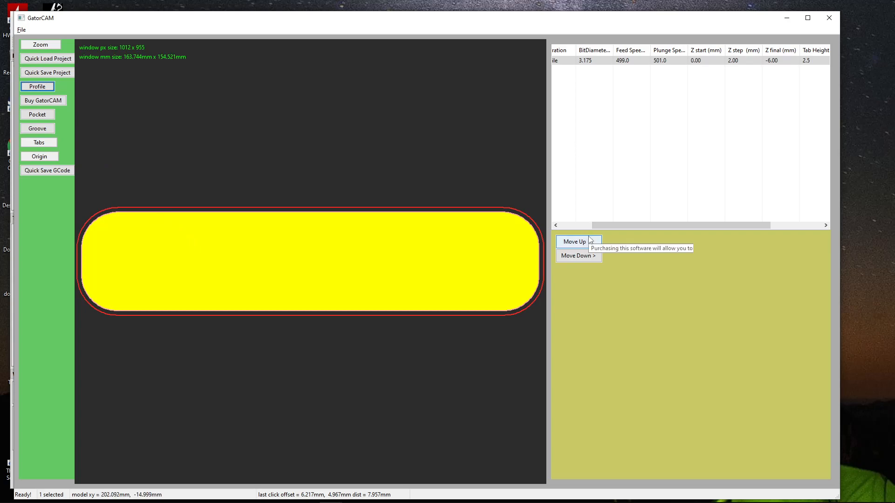
Set the profile toolpath's bit diameter to 6 mm and apply the edited values to it.
drag(585, 227, 560, 227)
click(568, 64)
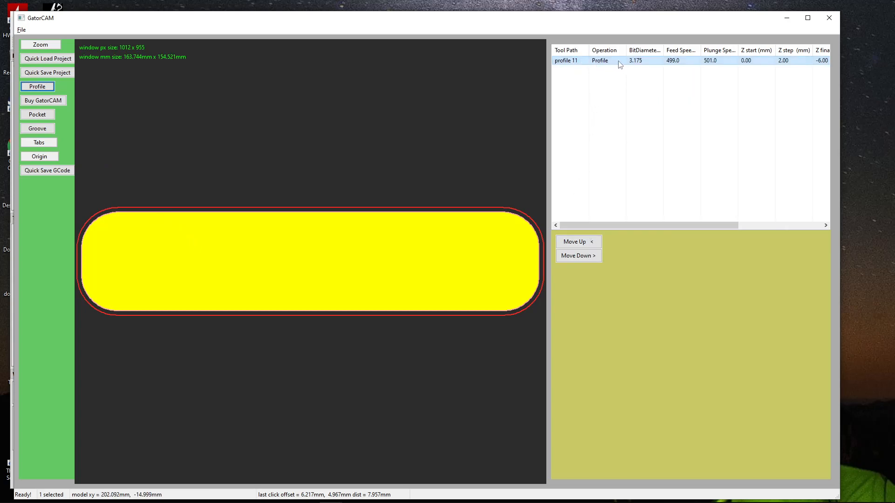
double_click(638, 65)
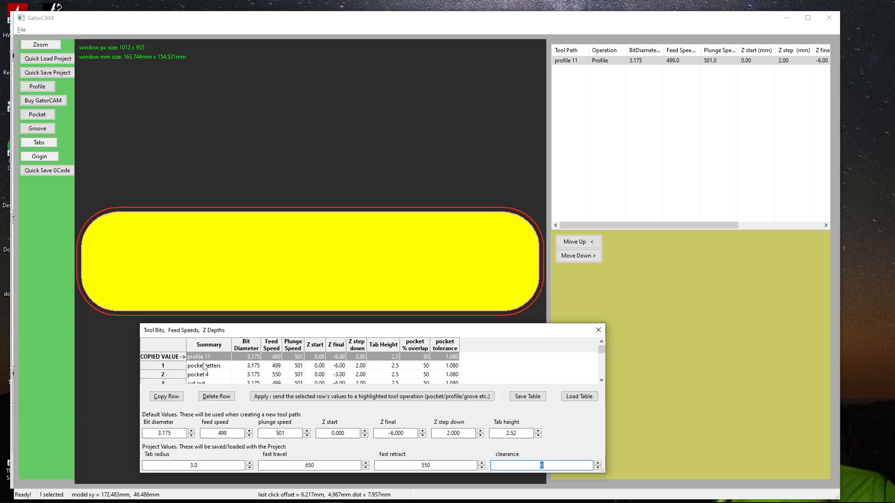
click(246, 357)
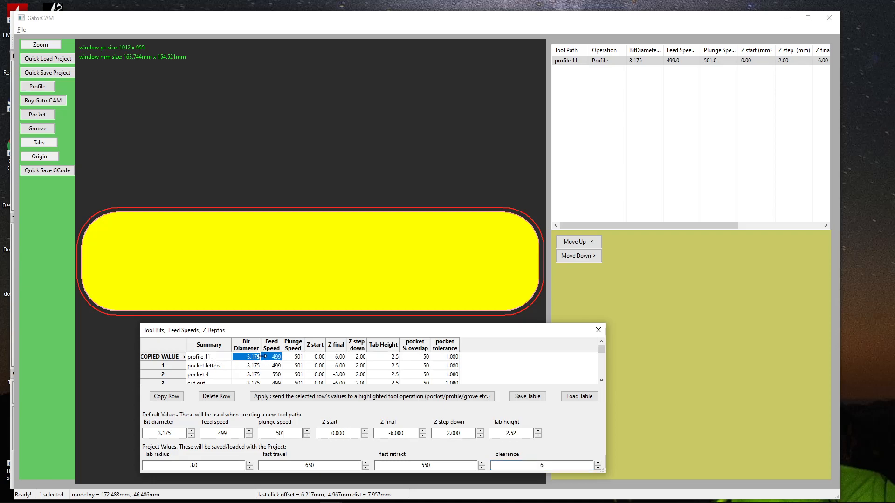
click(257, 360)
text(6)
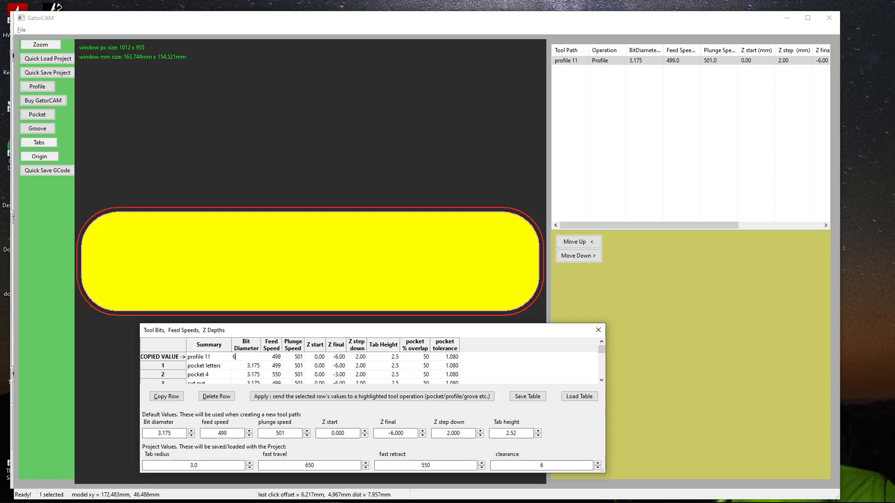
click(176, 358)
click(264, 399)
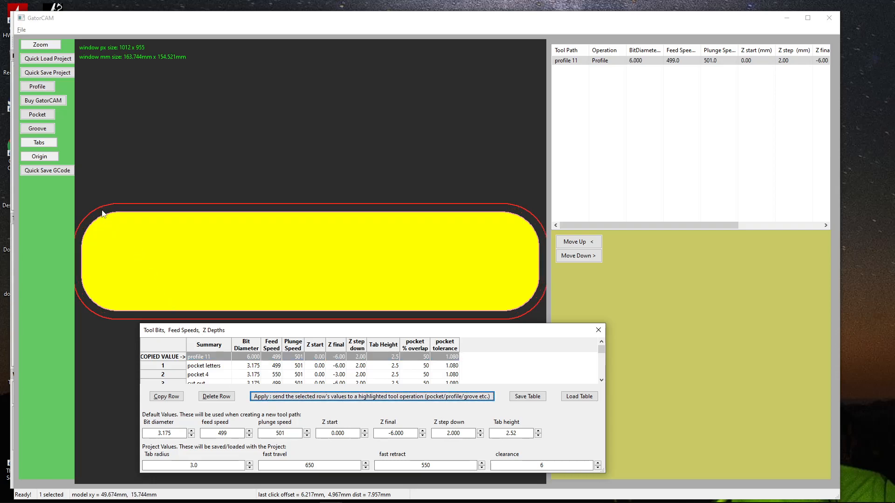
Set the profile toolpath's bit diameter to 3.175 mm and apply the edited values to it.
click(245, 357)
click(248, 358)
text(3.175)
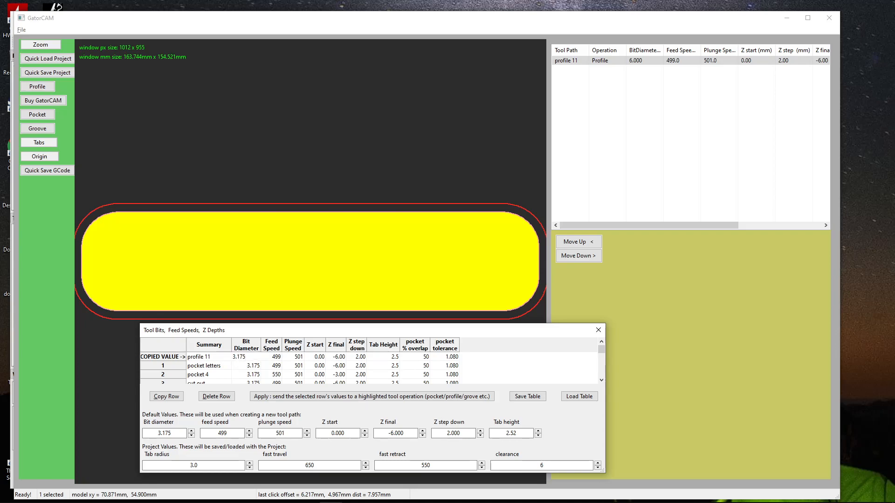
click(175, 357)
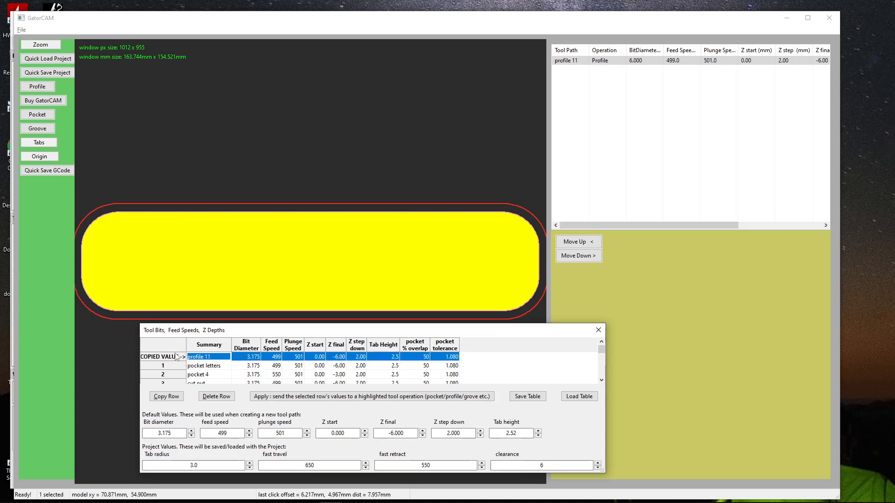
click(286, 397)
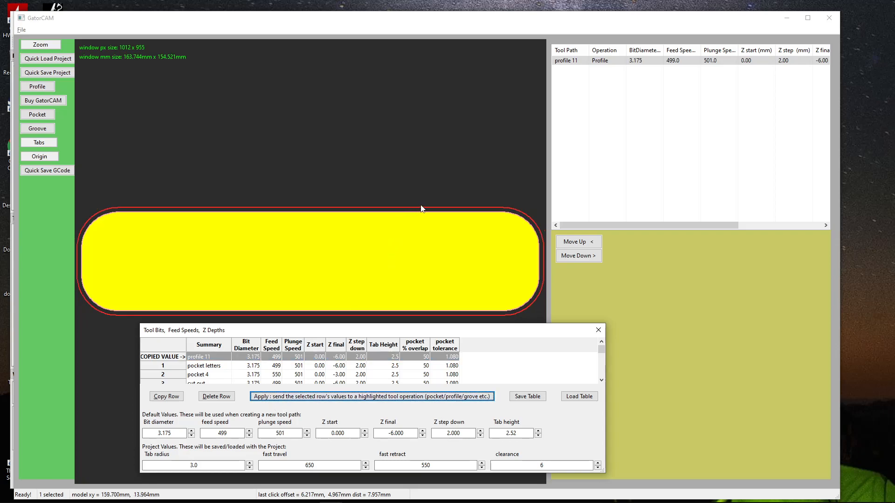
Rename the profile toolpath as "cutout sign".
click(633, 62)
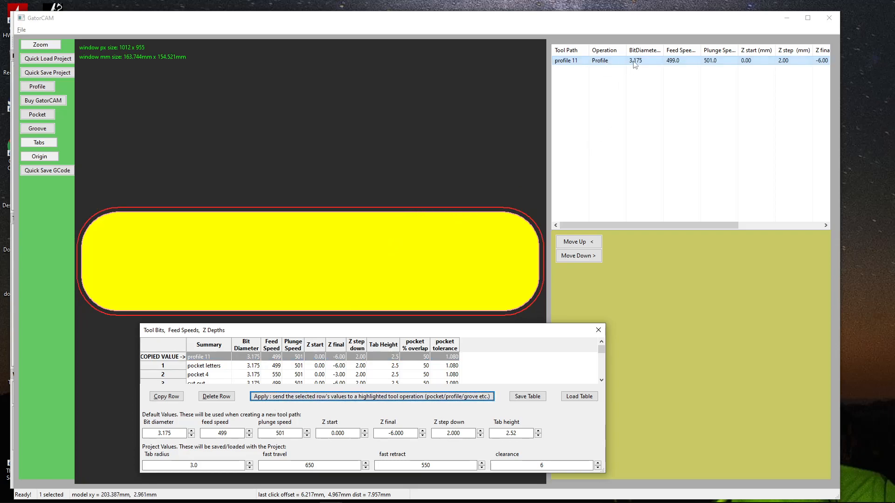
click(582, 62)
drag(582, 62, 539, 54)
text(cutout)
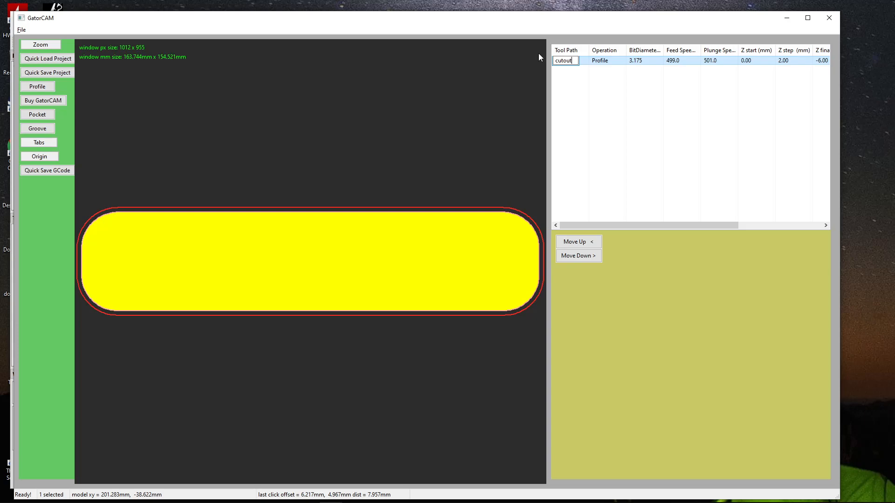
text( sign)
key(Return)
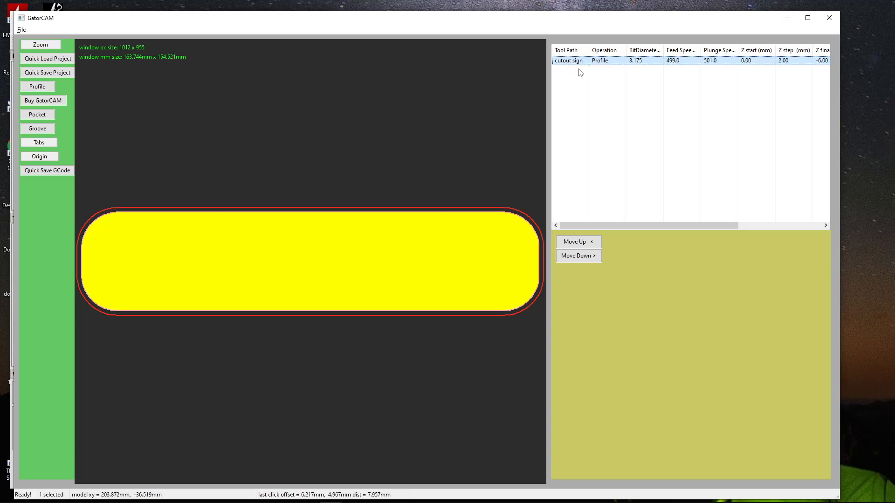
Select only the sign's letters and create a Pocket toolpath inside them.
double_click(419, 216)
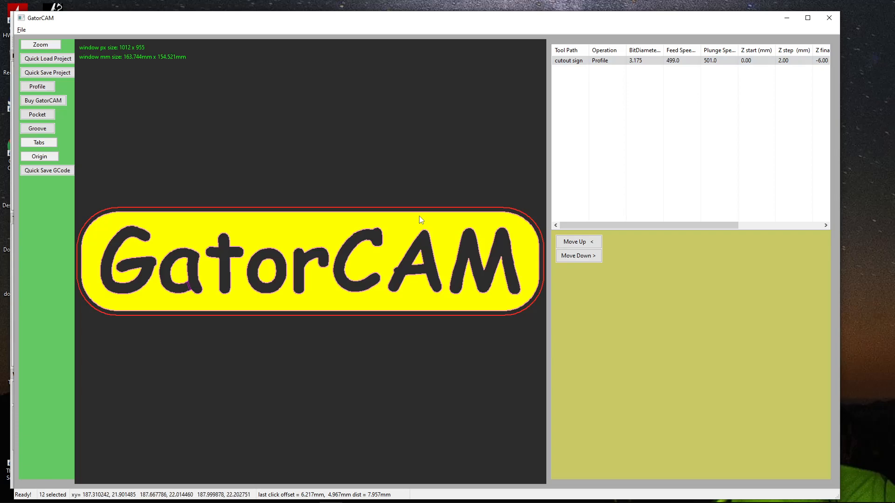
click(419, 217)
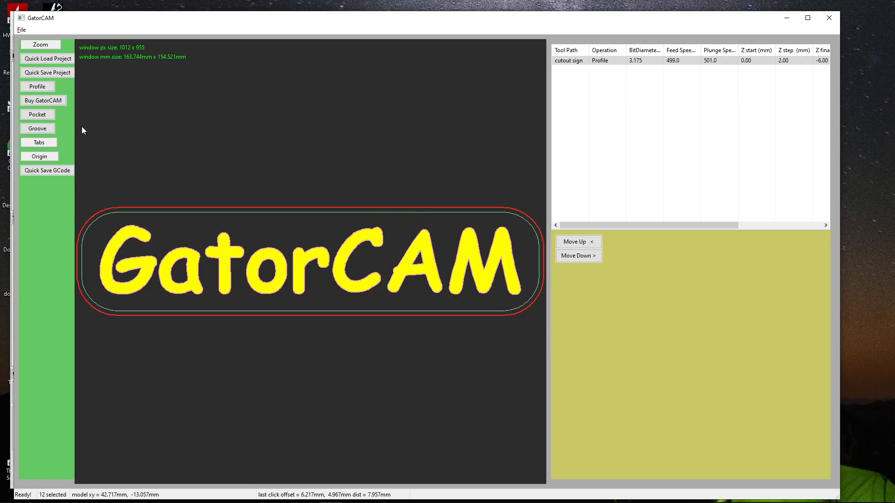
click(51, 117)
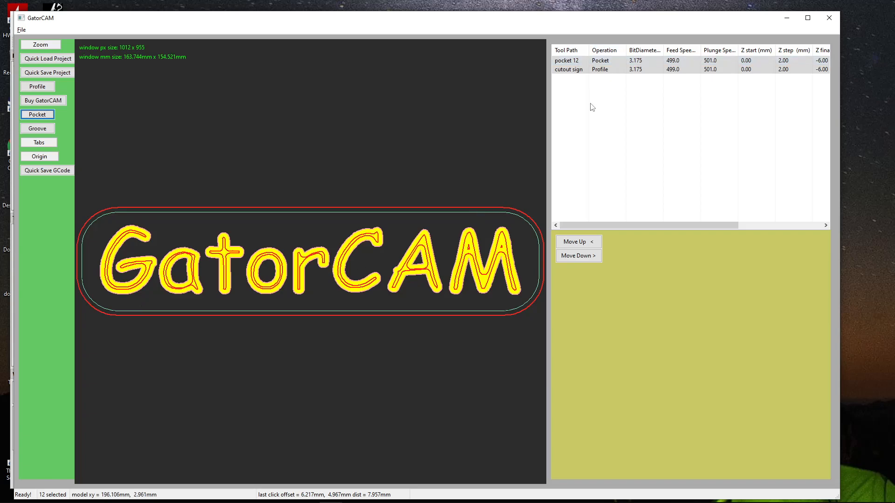
Display the letter pocket and the sign cutout toolpaths one at a time, then both together.
click(570, 69)
click(570, 62)
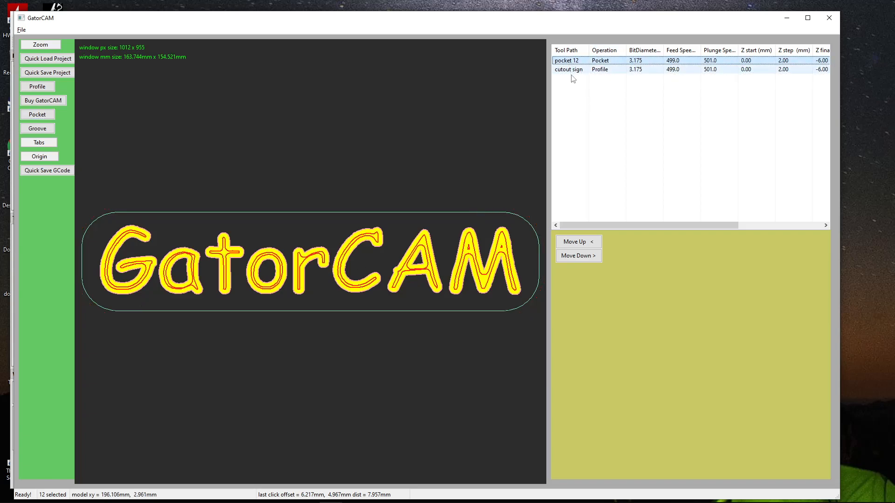
click(570, 70)
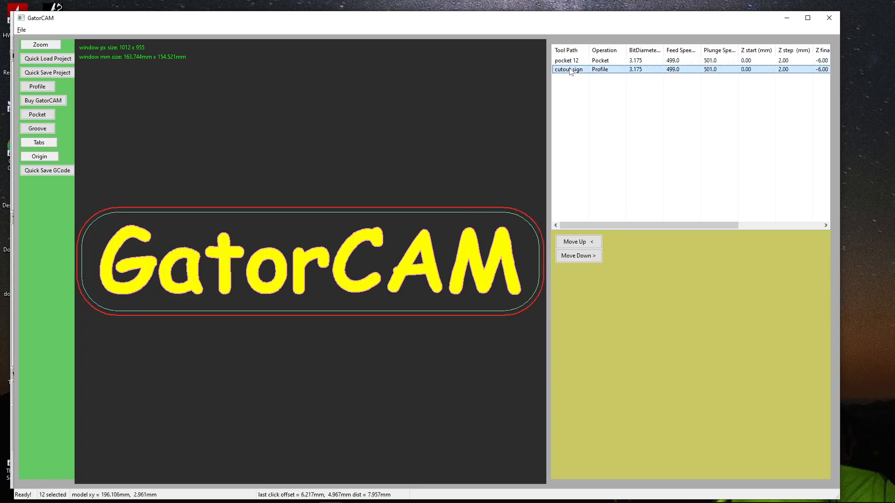
click(568, 60)
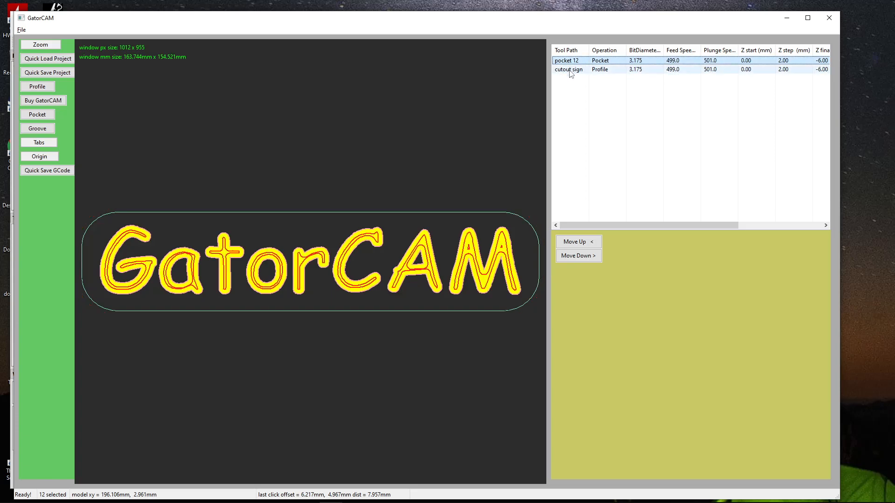
click(570, 69)
click(570, 61)
ctrl+click(569, 70)
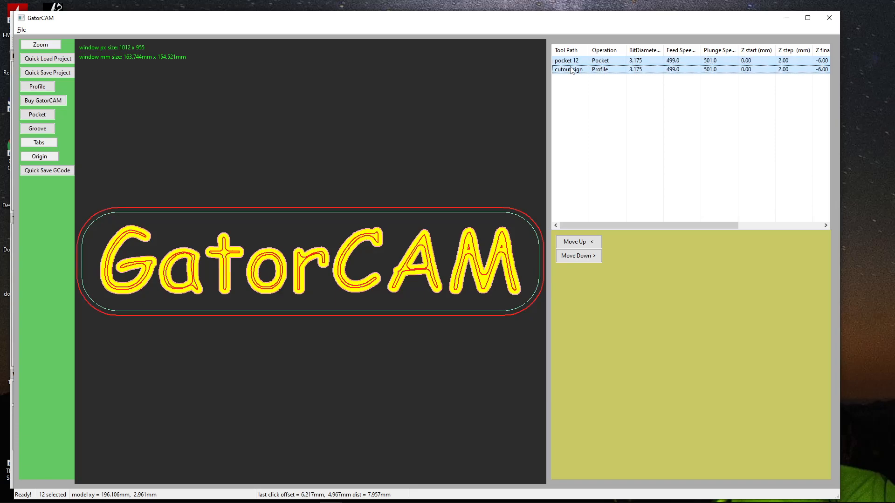
Open the letter pocket's tool settings and set its Z final depth to -3.00 mm.
click(569, 63)
click(569, 63)
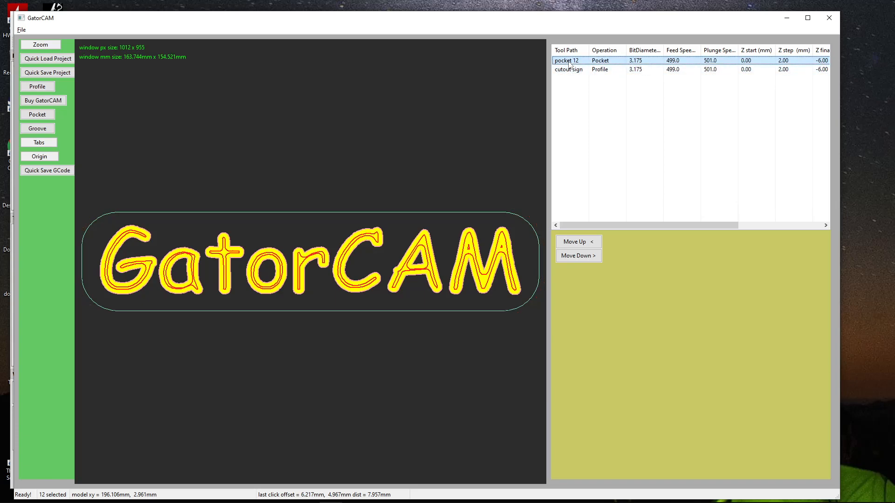
double_click(569, 63)
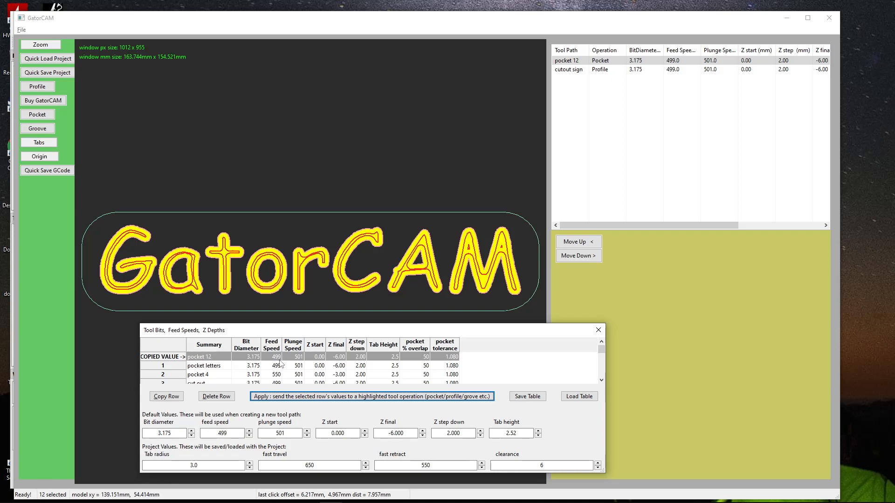
click(336, 357)
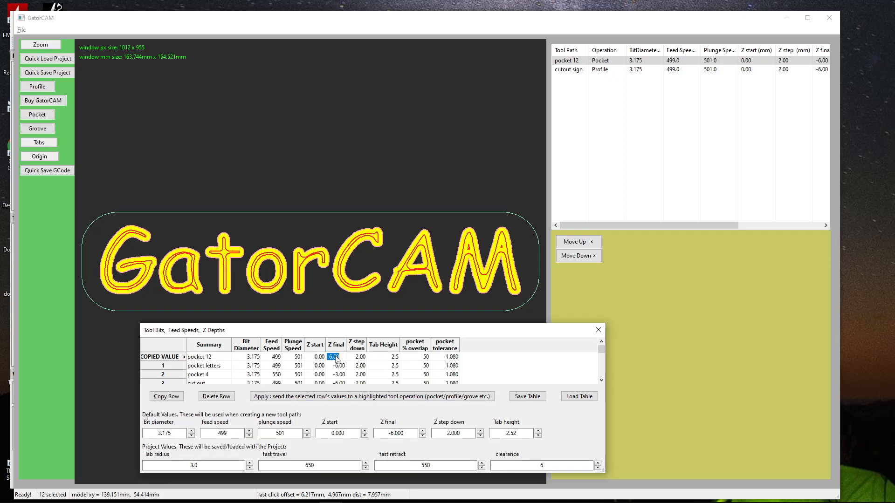
text(-)
key(Return)
Set the pocket overlap to 90% and apply the edited row to the letter pocket toolpath.
click(423, 358)
click(423, 357)
text(90)
click(169, 359)
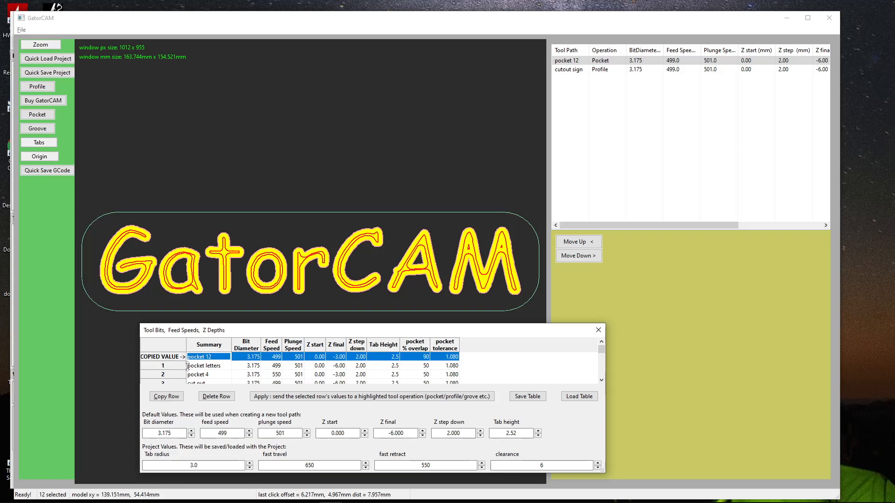
click(273, 397)
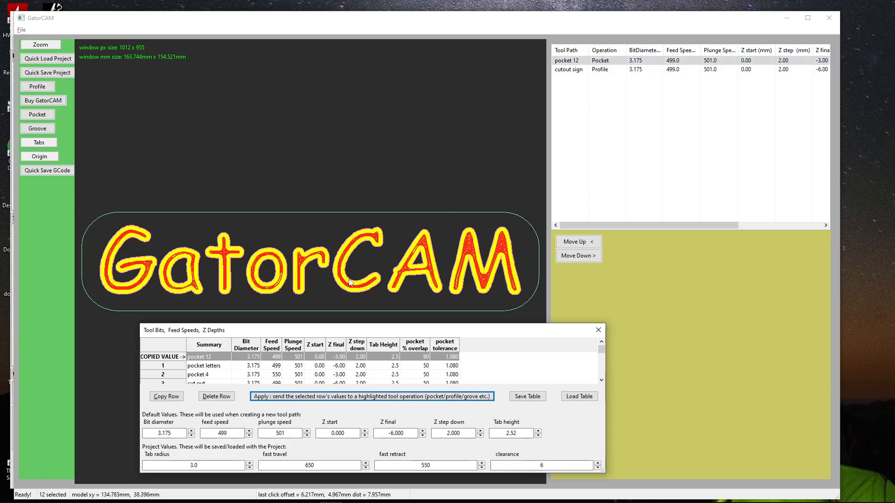
Set the pocket overlap to 10% and apply it to the letter pocket toolpath.
click(419, 358)
click(419, 358)
text(10)
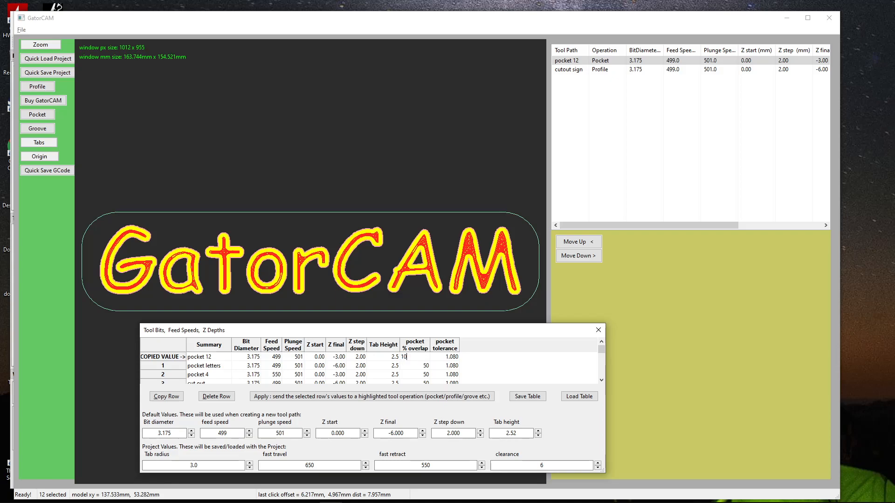
click(176, 357)
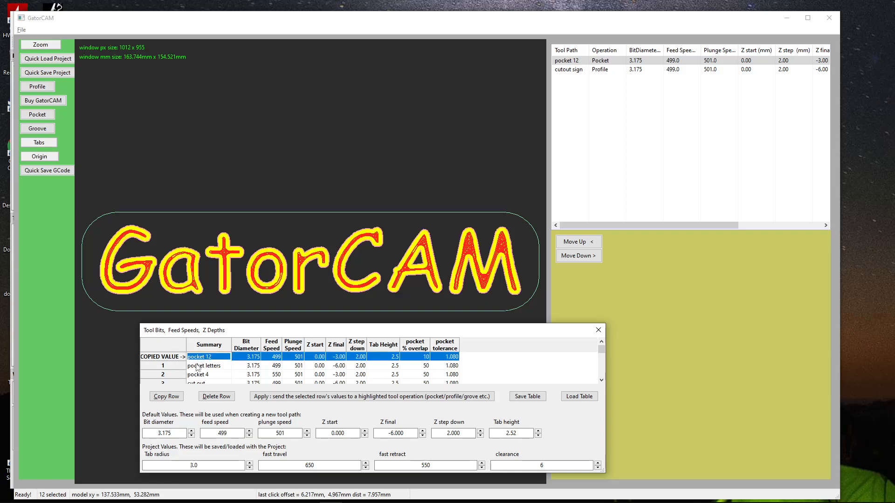
click(277, 397)
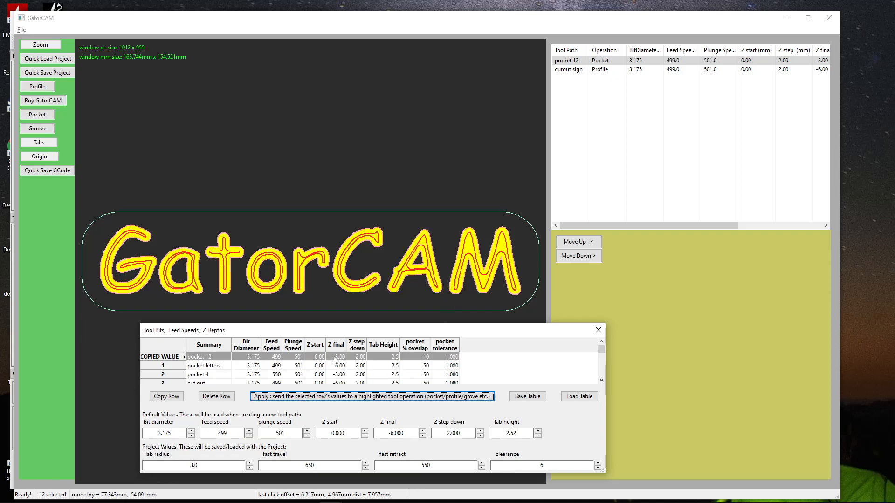
Set the pocket overlap to 50% and apply the edited values to the letter pocket toolpath.
double_click(416, 359)
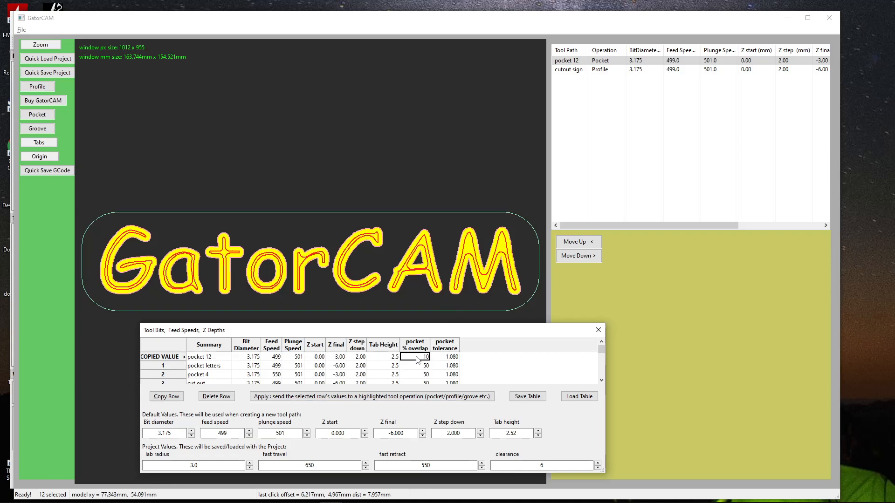
text(50)
click(182, 359)
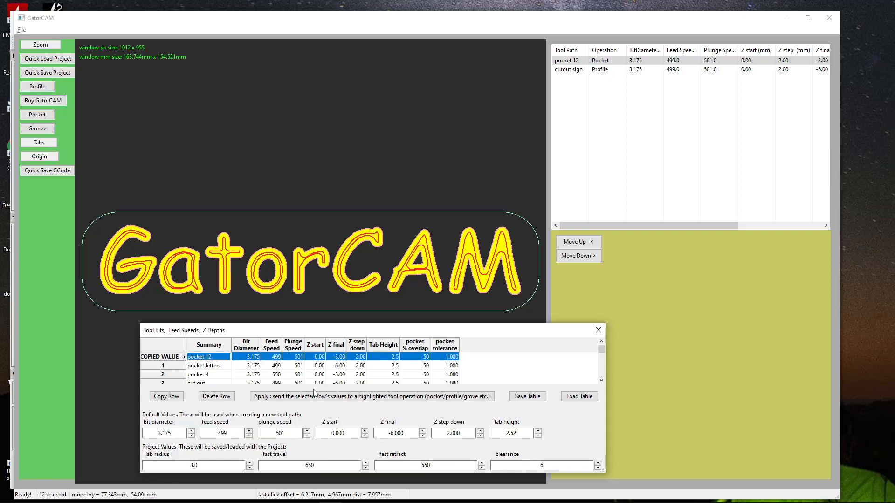
click(315, 397)
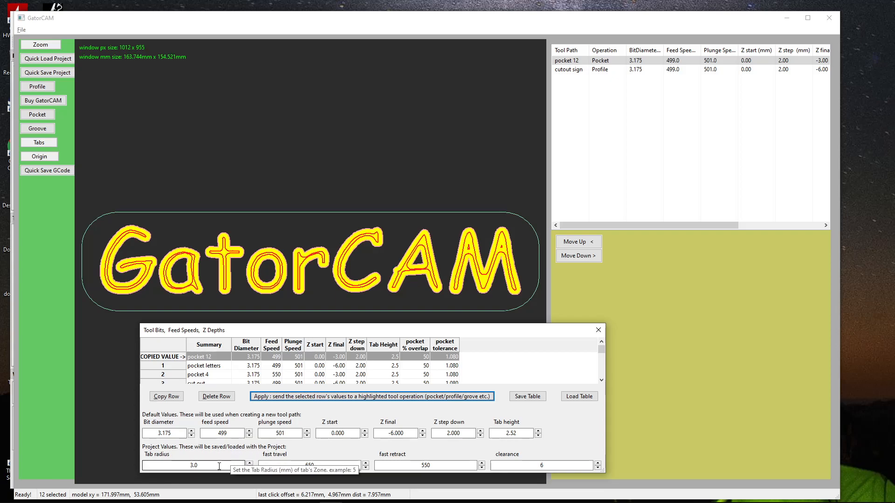
Set the project's fast travel to 700, fast retract to 600 and clearance to 13, and close the tool settings.
click(320, 465)
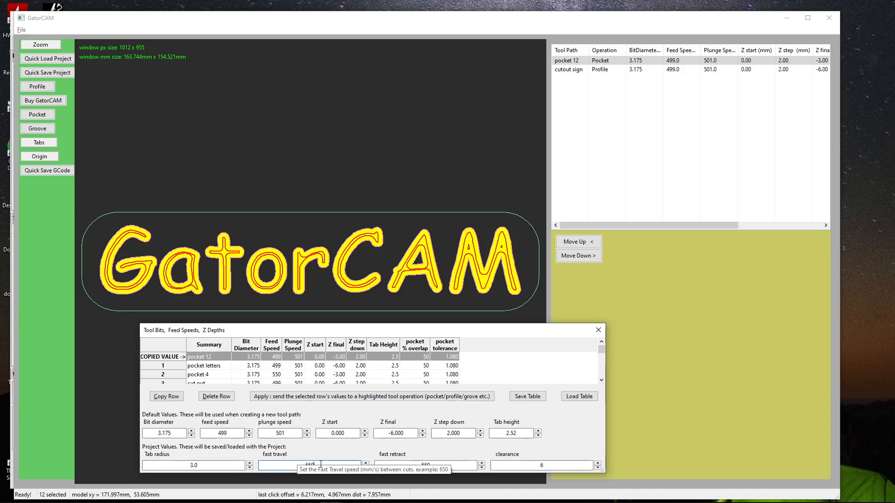
text(700)
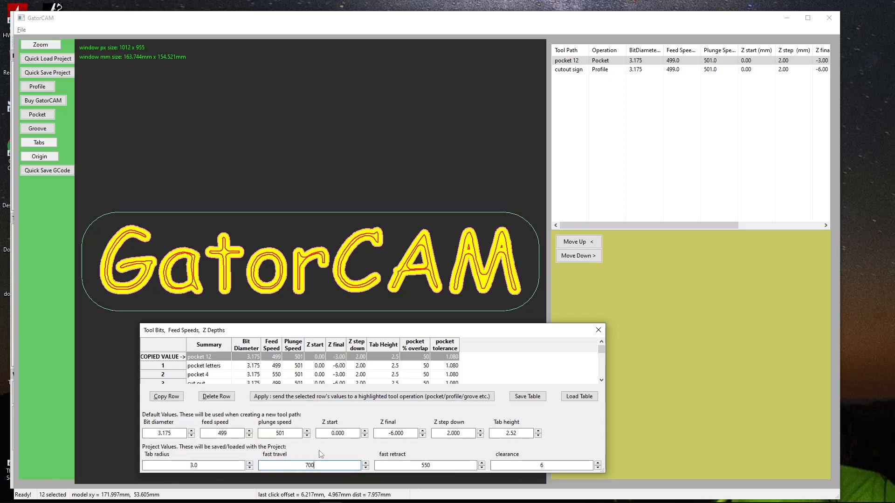
click(413, 463)
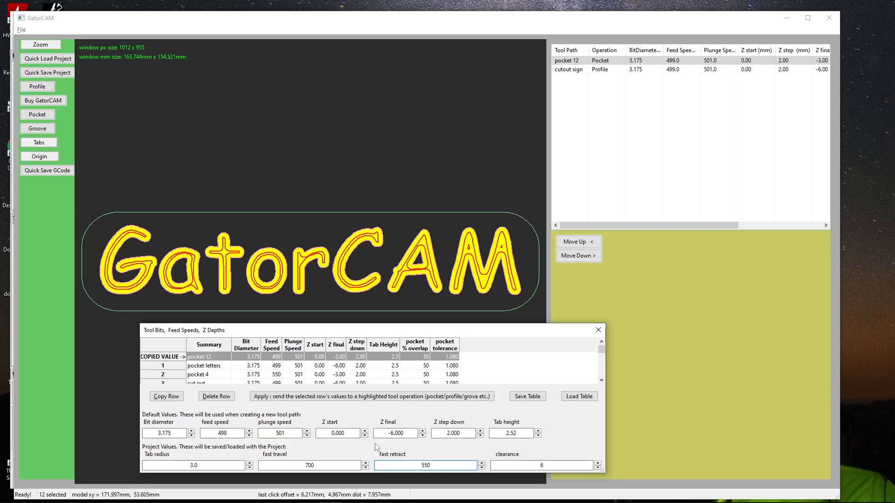
double_click(422, 465)
text(60)
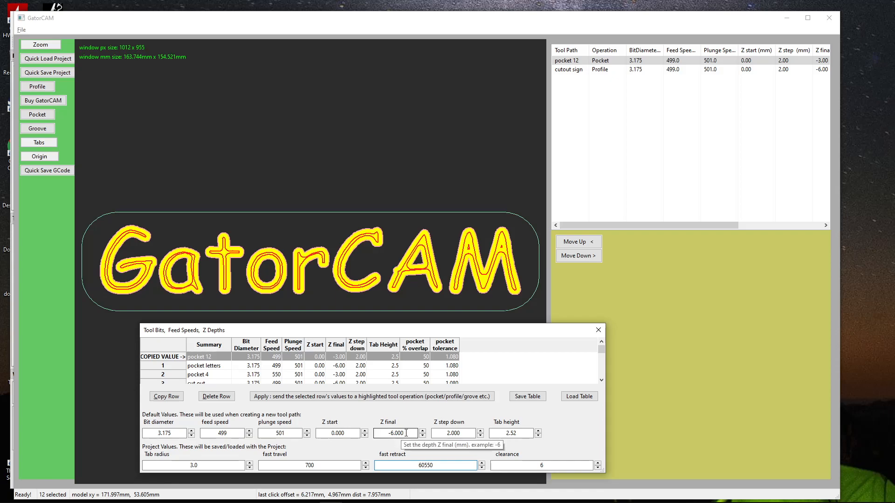
text(0)
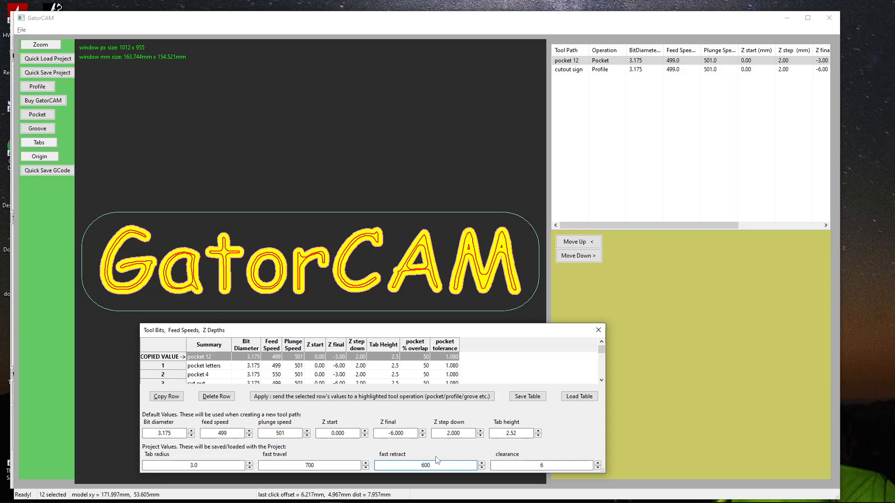
click(523, 467)
double_click(174, 431)
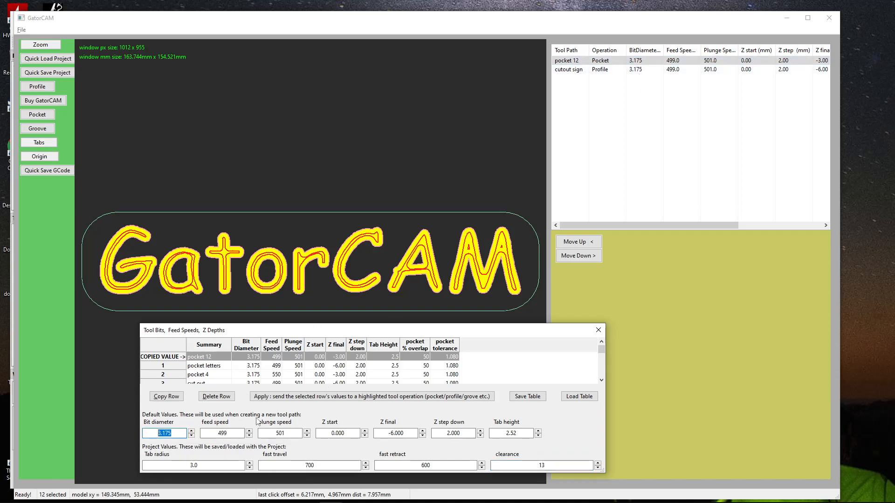
double_click(213, 431)
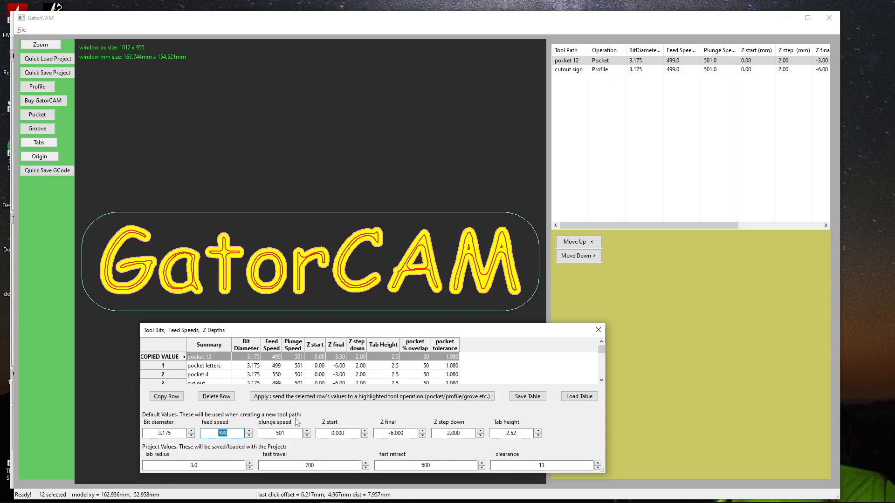
key(Escape)
Select the letter o, create a Profile toolpath for it with the default values and display that toolpath alone.
click(281, 261)
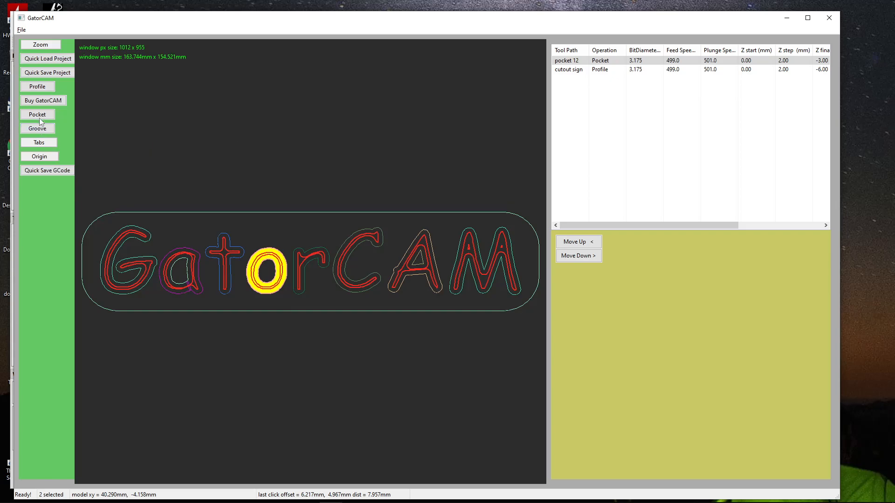
click(38, 88)
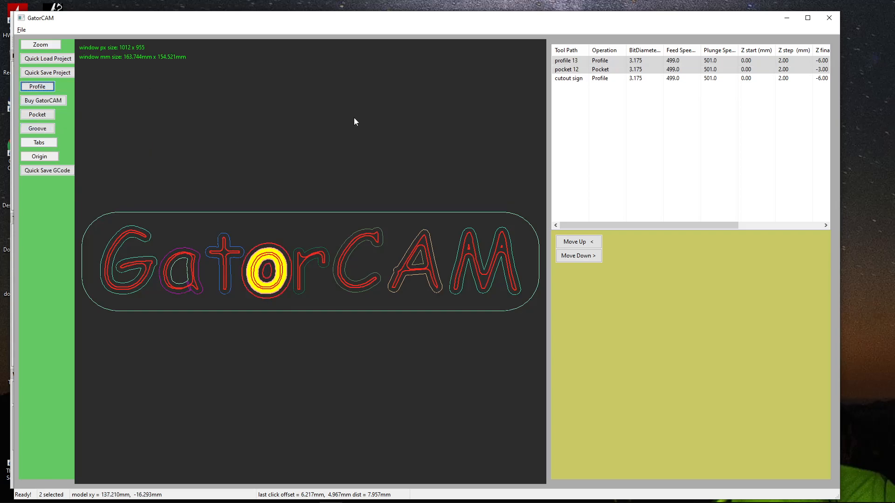
click(559, 61)
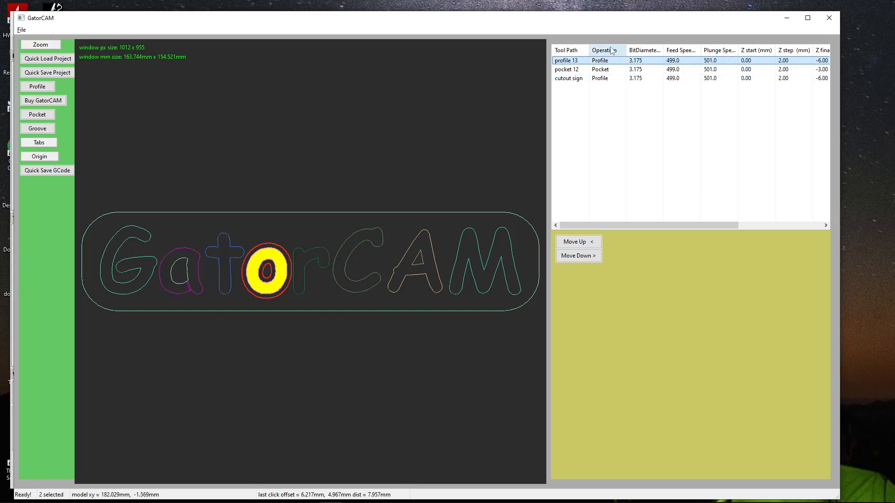
Delete the letter o's profile toolpath from the toolpath list.
click(570, 68)
click(570, 61)
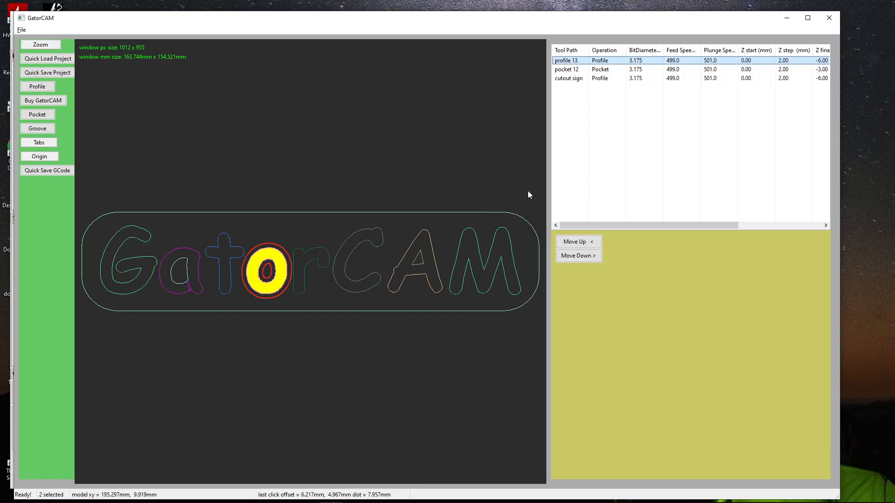
key(Delete)
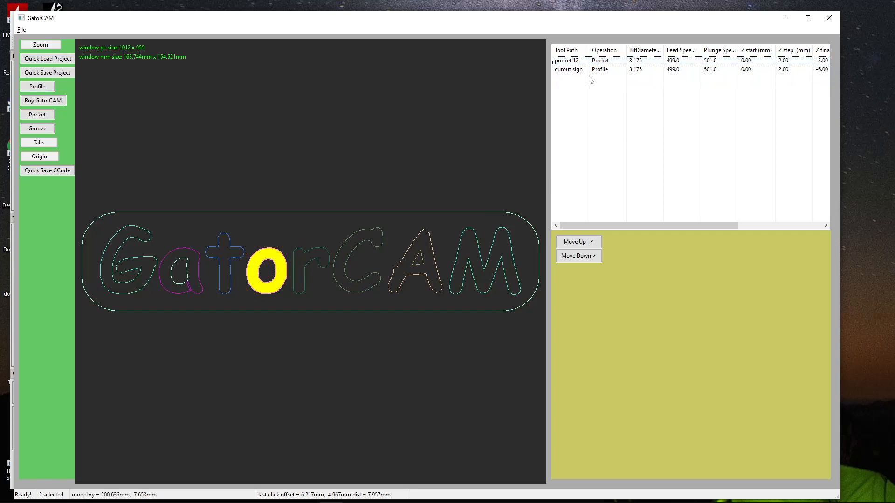
Move the "cutout sign" toolpath ahead of the letter pocket and return it to last place in the cutting order.
click(571, 62)
click(570, 70)
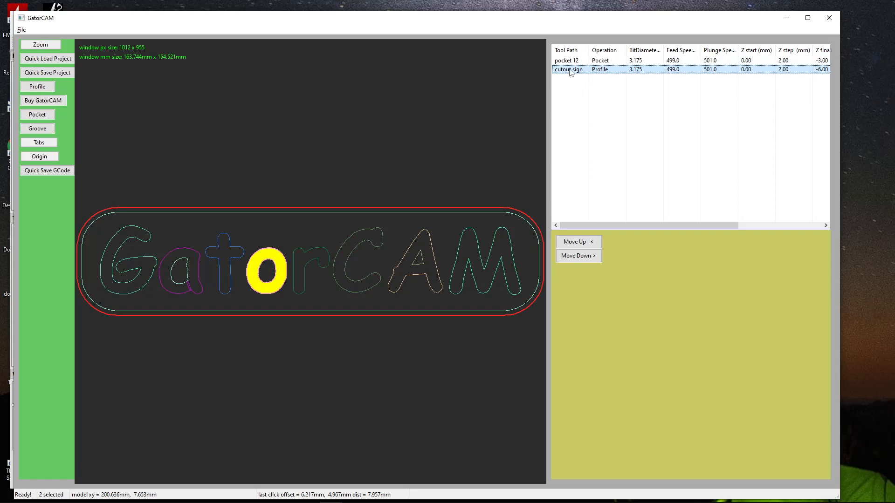
click(576, 256)
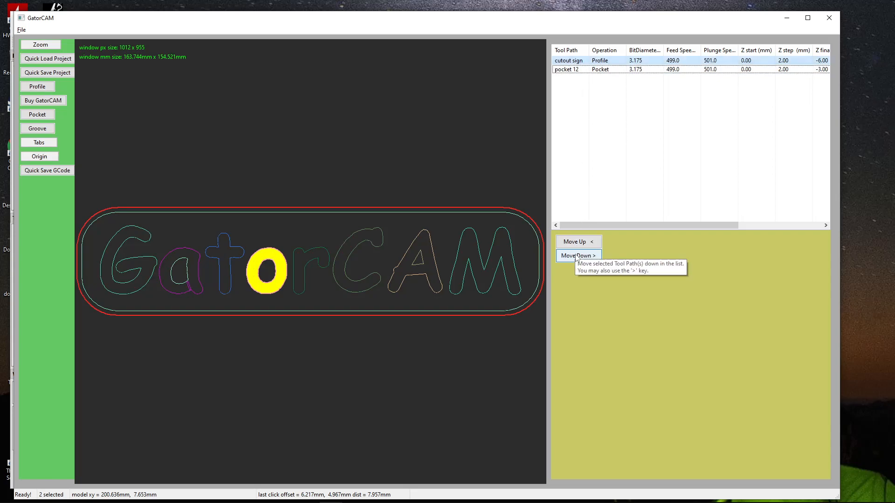
click(576, 256)
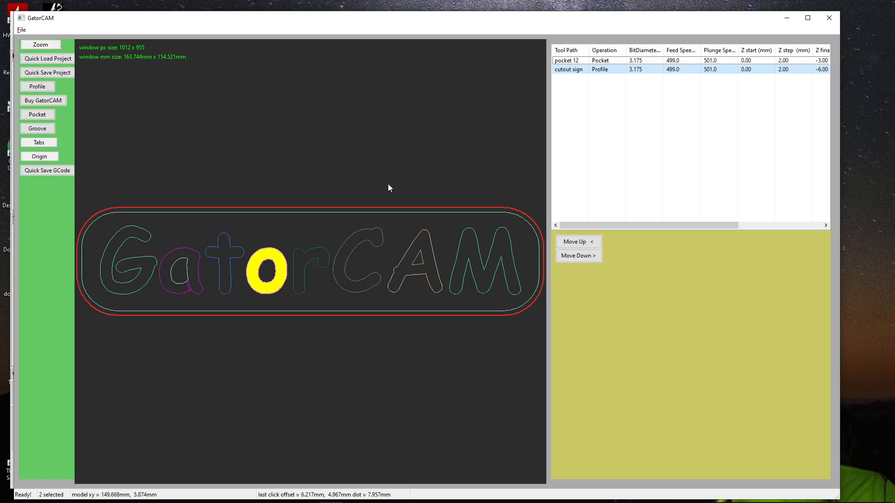
Select all shapes of the sign and align the CNC origin to their bottom-left corner.
click(342, 190)
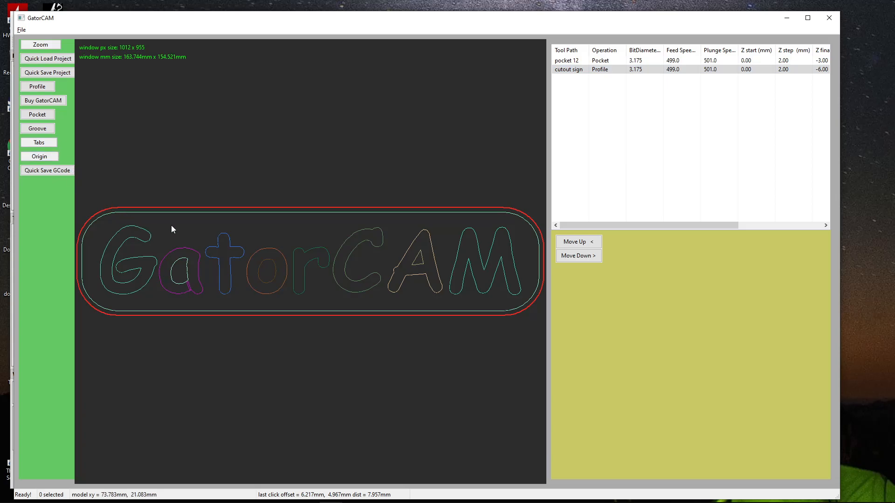
key(ctrl+a)
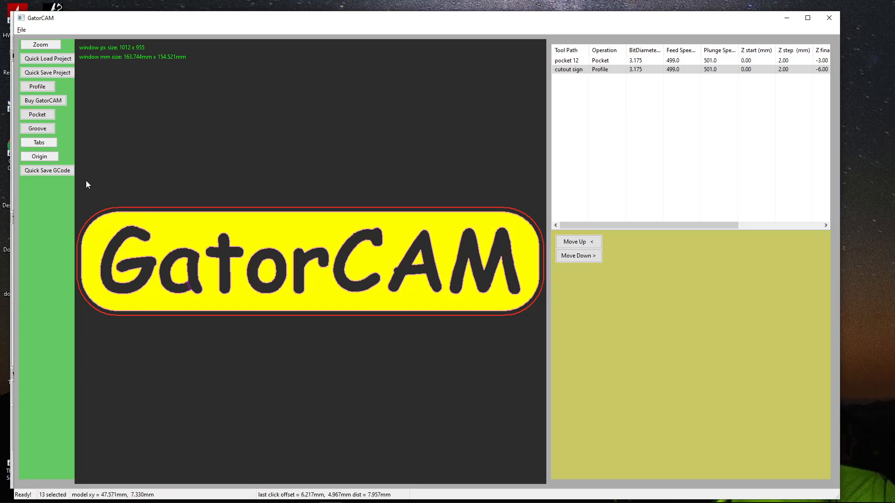
click(50, 158)
click(28, 215)
Try the origin at the sign's center, bottom-right and top-left corners, returning it to the bottom-left corner.
click(44, 204)
click(60, 214)
click(28, 214)
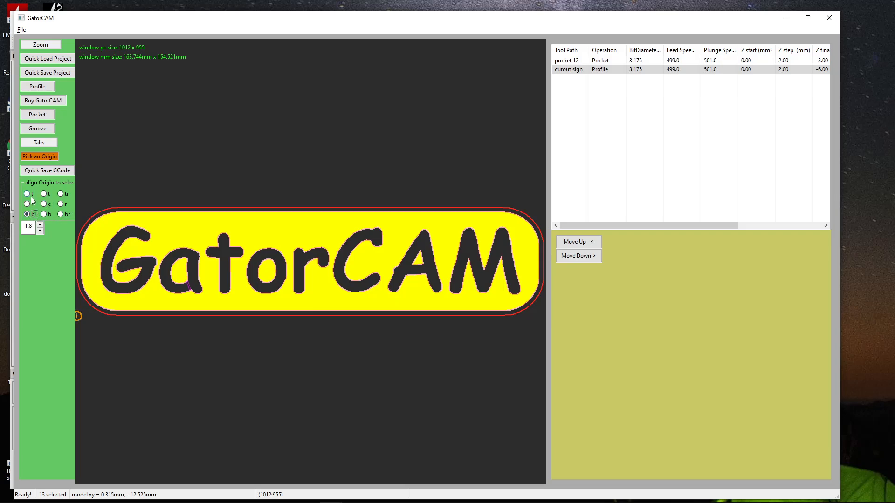
click(27, 194)
click(28, 214)
Raise the origin's additional offset to 2.4 and lower it back to 1.8.
click(41, 224)
click(40, 224)
click(41, 224)
click(41, 224)
click(40, 224)
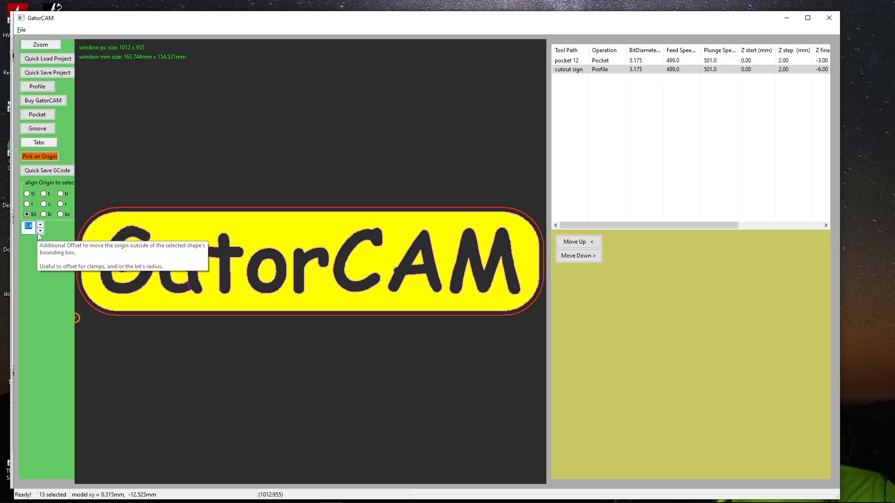
click(41, 231)
click(41, 231)
click(41, 231)
click(41, 232)
click(41, 232)
click(41, 232)
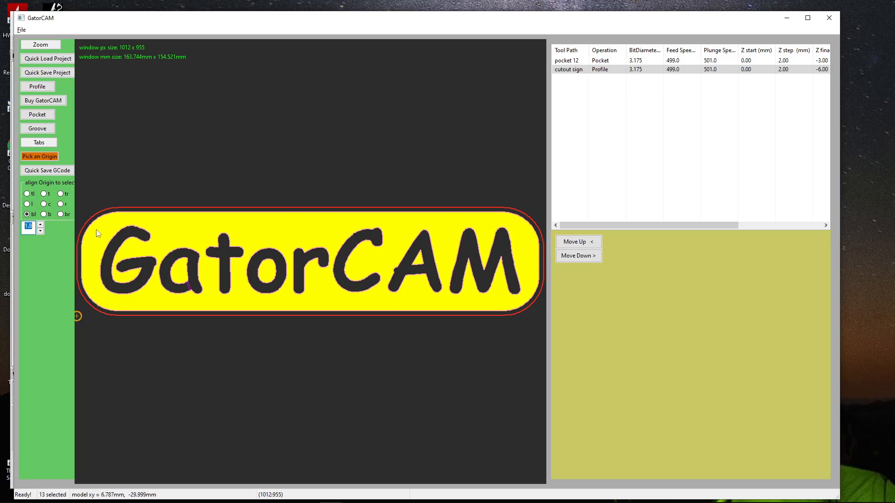
Place the origin freely above the sign, realign it to the sign's bottom-left corner and finish picking the origin.
click(228, 184)
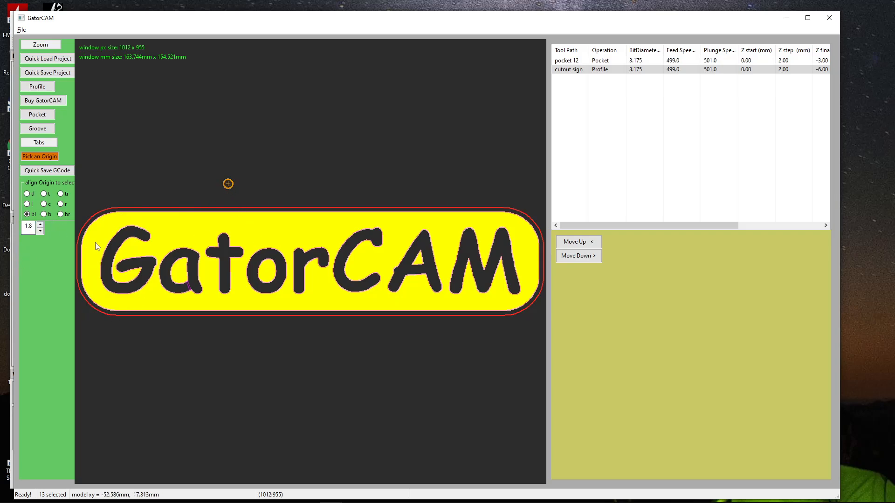
click(61, 215)
click(27, 215)
click(39, 157)
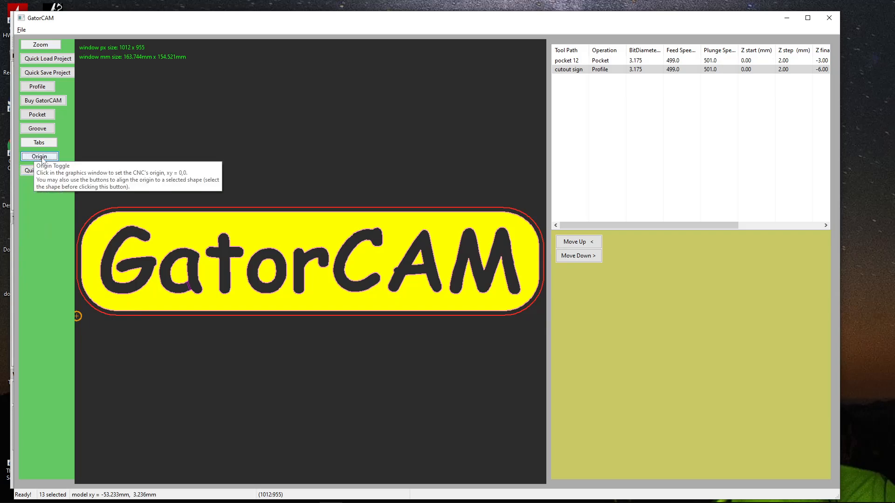
Clear the selection of all shapes and select only the letter C.
click(267, 176)
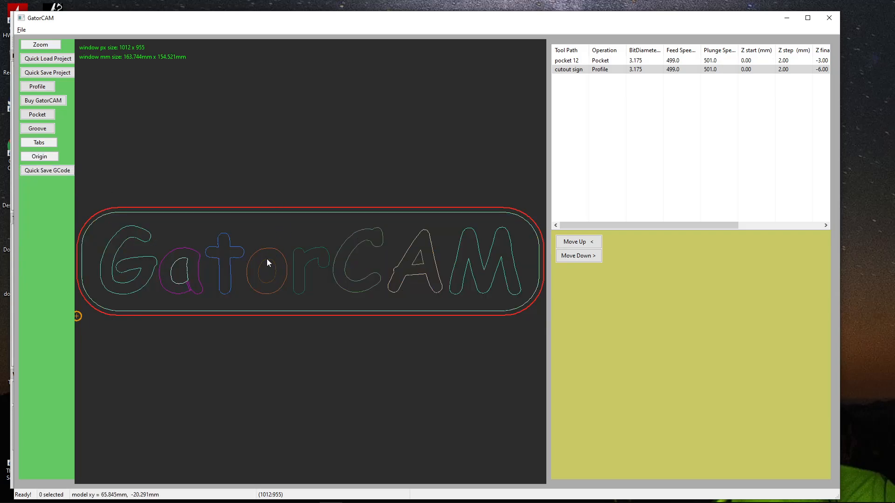
click(339, 262)
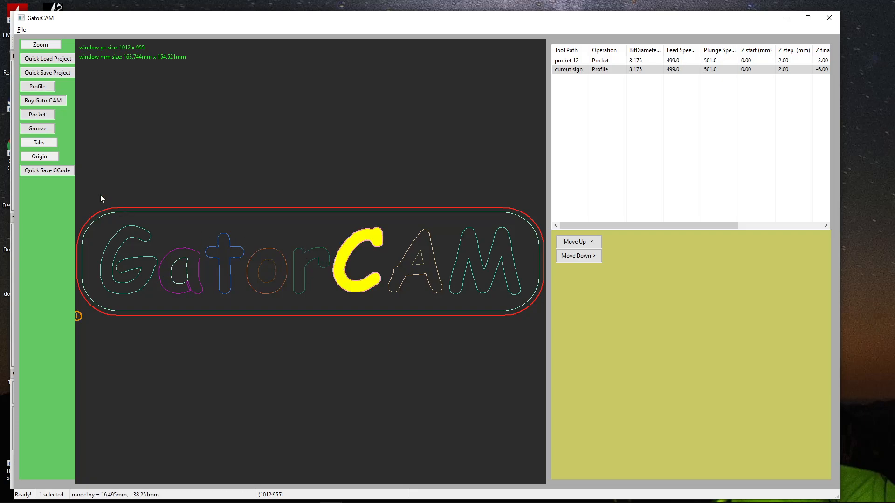
Align the origin to the bottom of the letter C with an additional offset of 2.4, and place it freely above the sign.
click(37, 157)
click(44, 205)
click(45, 214)
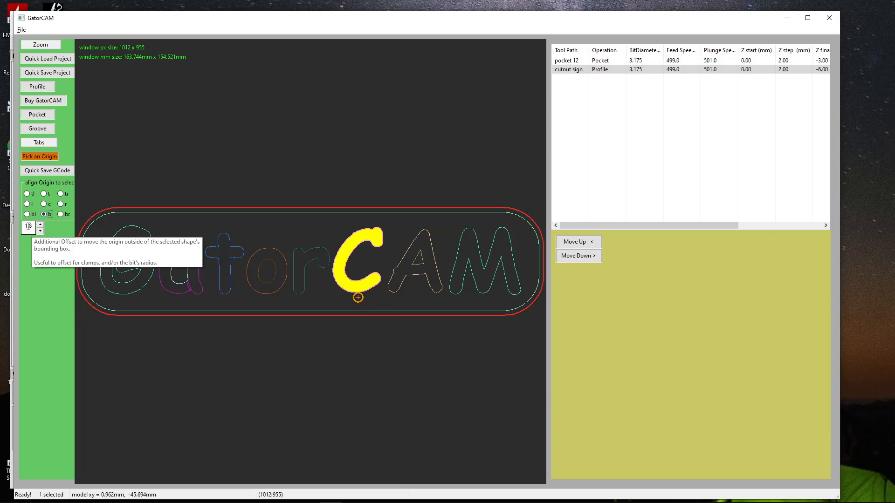
click(40, 231)
drag(41, 232, 40, 232)
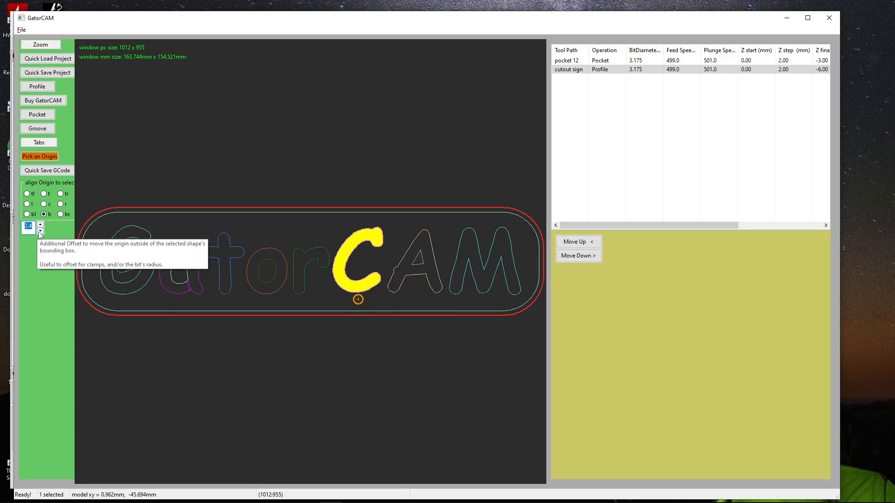
click(177, 154)
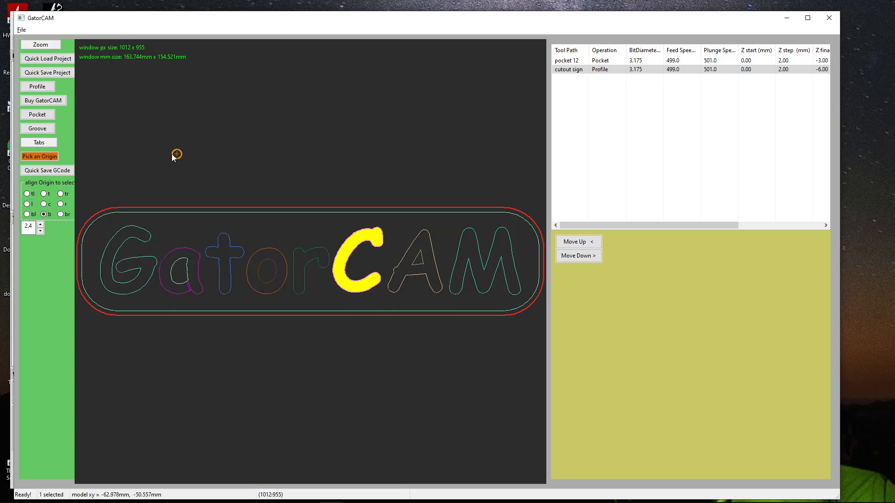
click(40, 157)
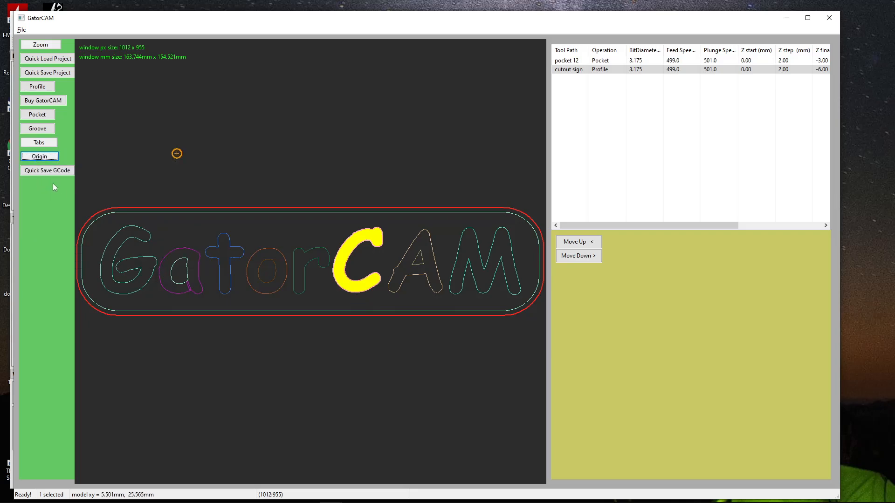
With the whole sign selected, align the origin to its bottom-left corner and set the additional offset to 1.8.
click(40, 156)
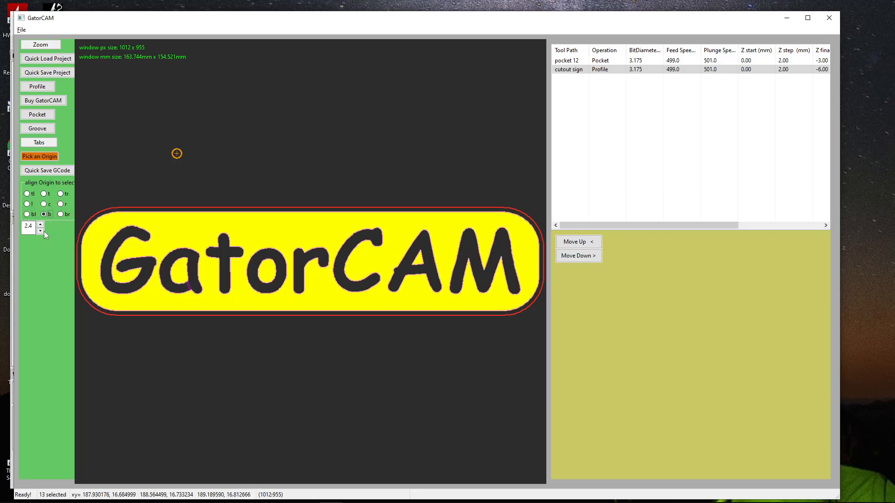
click(27, 214)
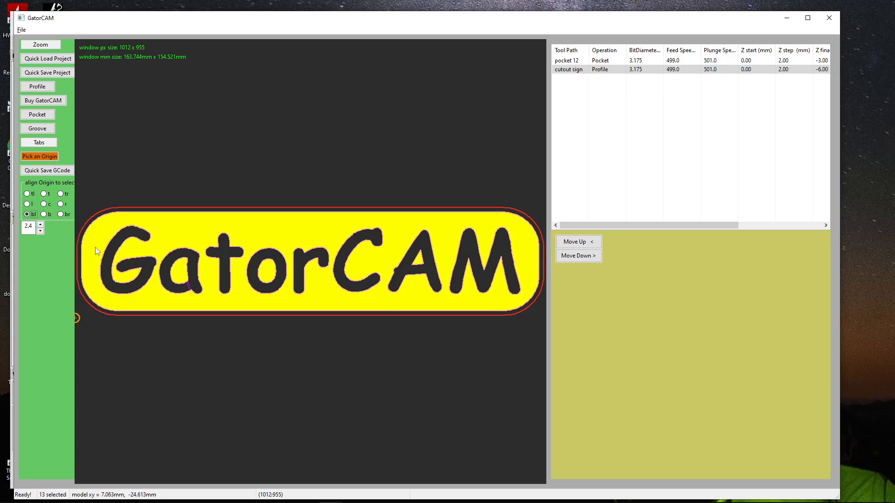
click(40, 231)
click(40, 231)
click(40, 231)
click(40, 231)
click(40, 231)
click(40, 231)
click(50, 157)
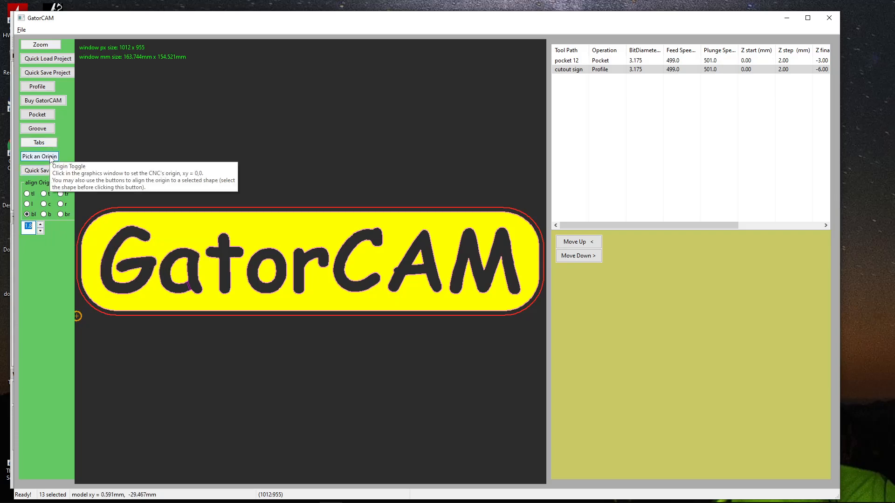
Place tab zones on the cutout profile: two on the top edge, two on the bottom edge and one on the left end.
click(51, 144)
click(51, 145)
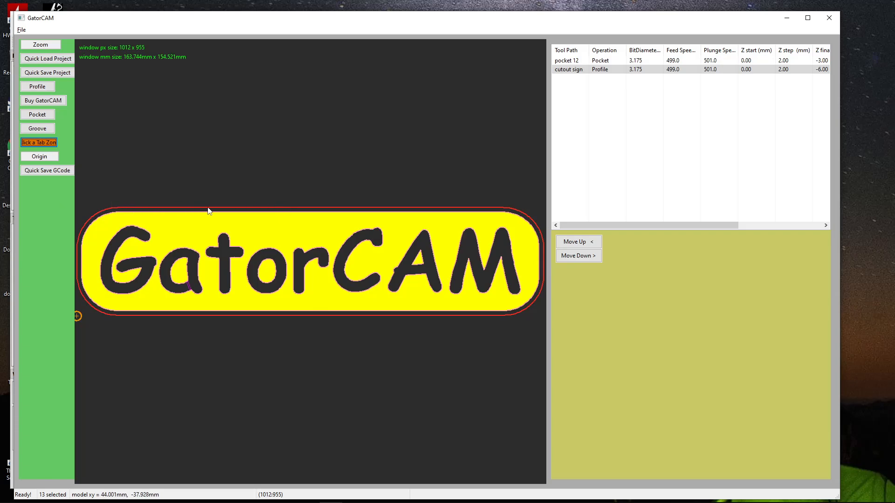
click(252, 206)
click(253, 315)
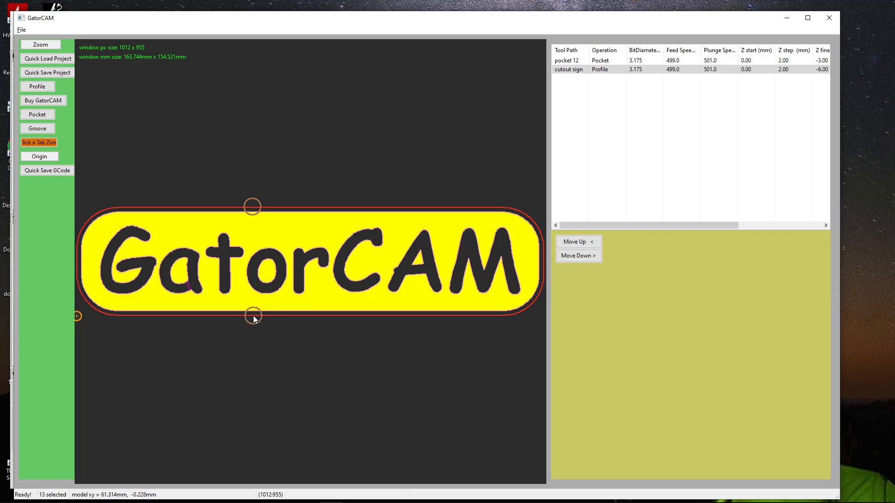
click(77, 262)
click(264, 208)
click(278, 208)
click(269, 209)
click(291, 210)
click(297, 315)
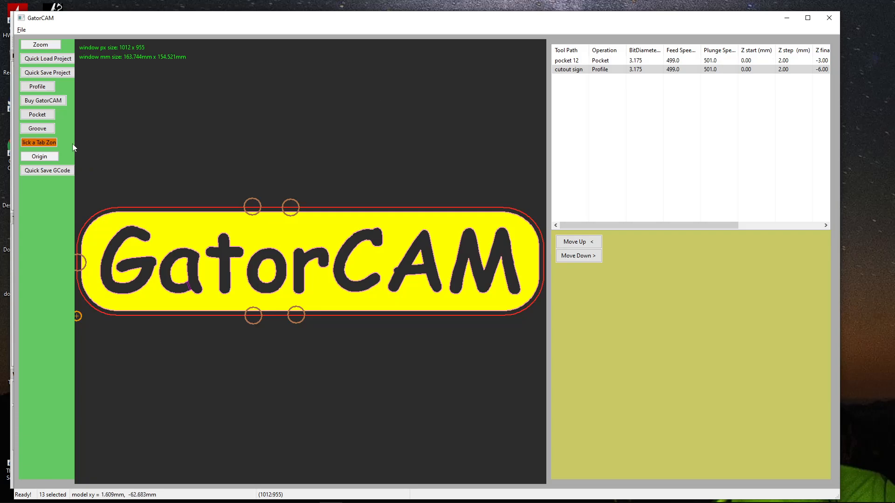
click(39, 143)
Save the G-code as QuickSave_GCode.ngc and recompute the cutting simulation in CAMotics.
click(49, 171)
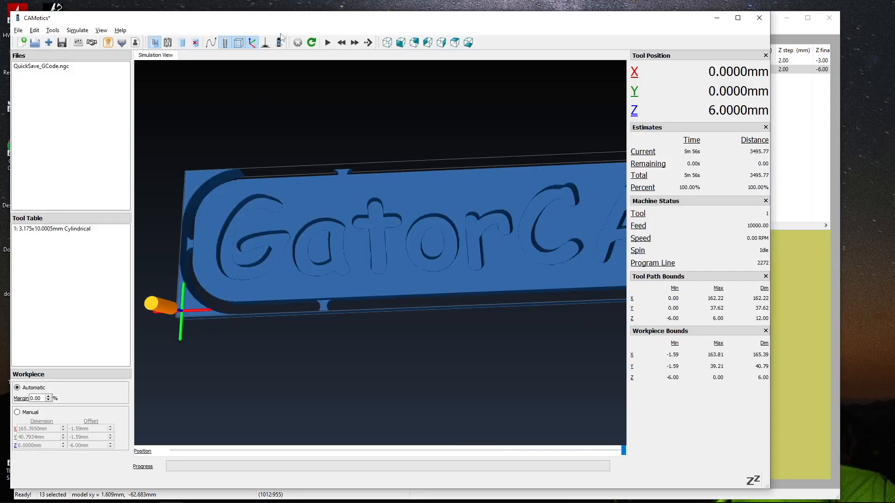
click(312, 43)
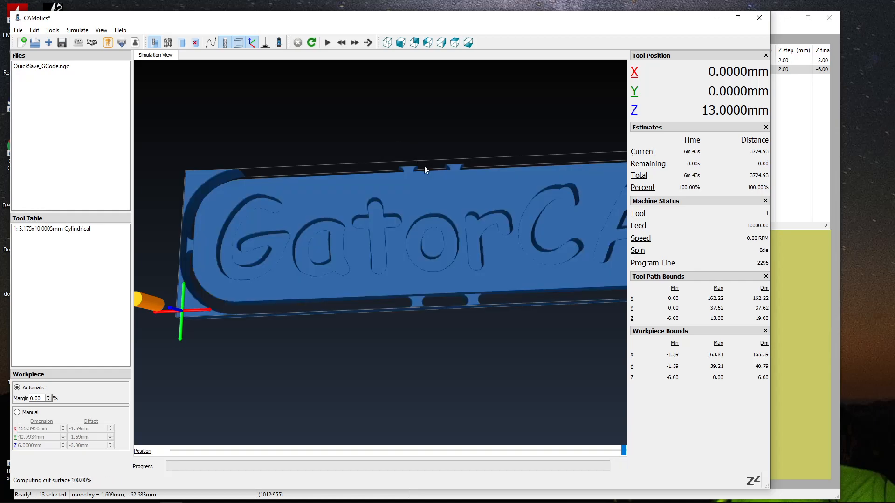
Examine the simulated tabs along the sign's cutout from several angles.
middle_drag(424, 166, 407, 165)
drag(406, 165, 410, 208)
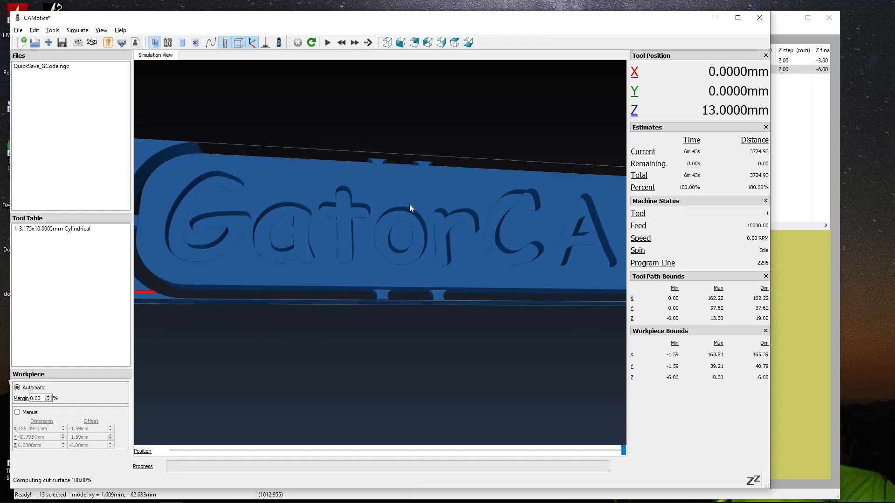
drag(250, 273, 253, 260)
mouse_move(360, 260)
mouse_down()
mouse_move(359, 251)
mouse_move(360, 277)
mouse_up()
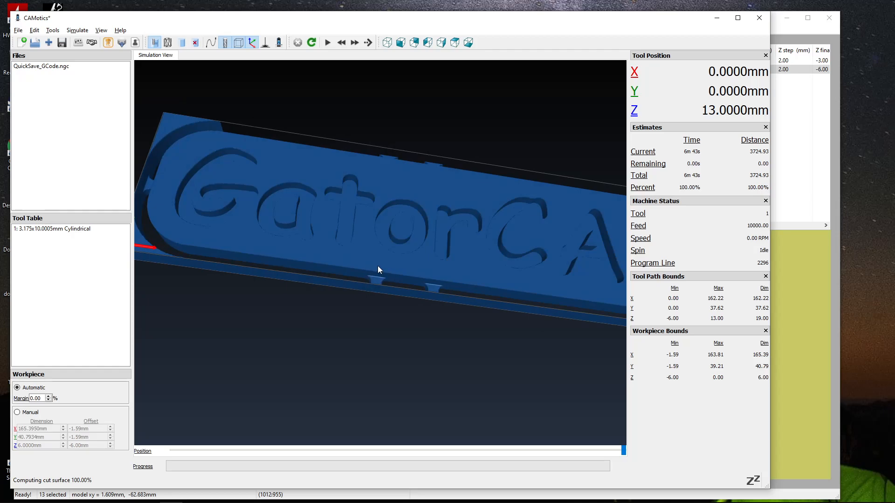
drag(382, 264, 381, 257)
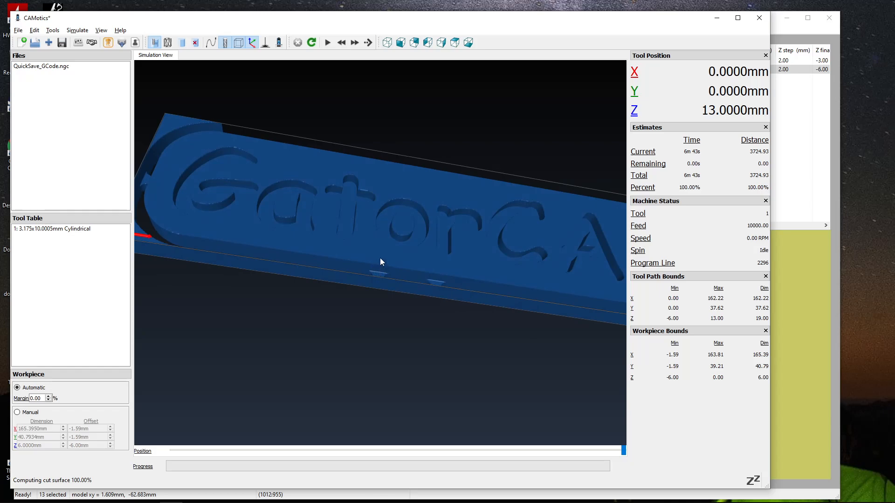
drag(386, 237, 386, 254)
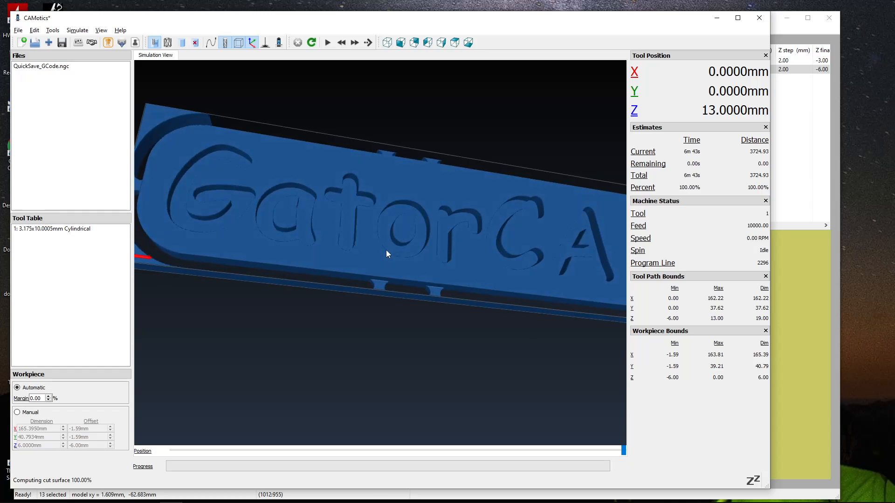
drag(418, 205, 404, 176)
drag(265, 212, 364, 218)
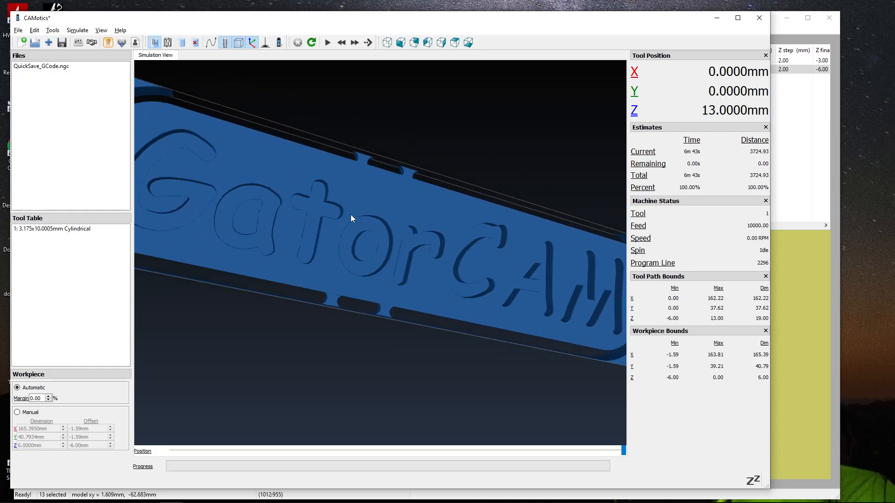
Return to GatorCAM, remove the four top and bottom tab zones, and add one at the right end and one above the A.
click(791, 30)
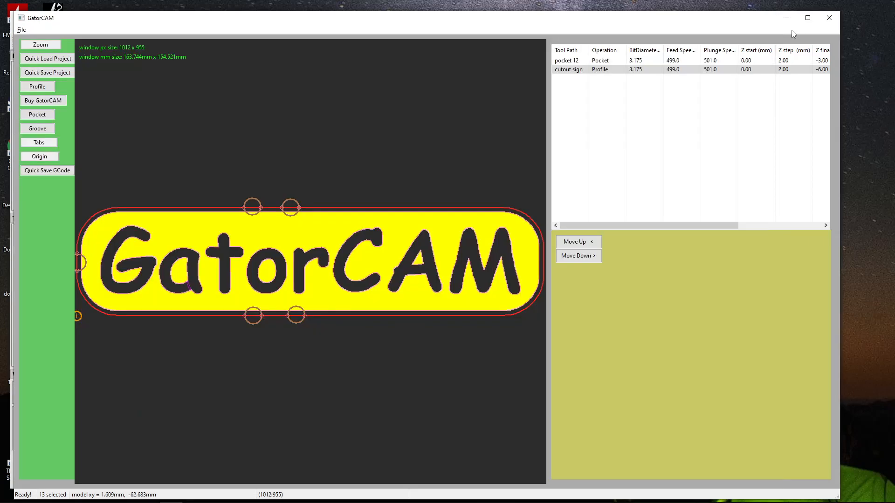
drag(747, 22, 749, 20)
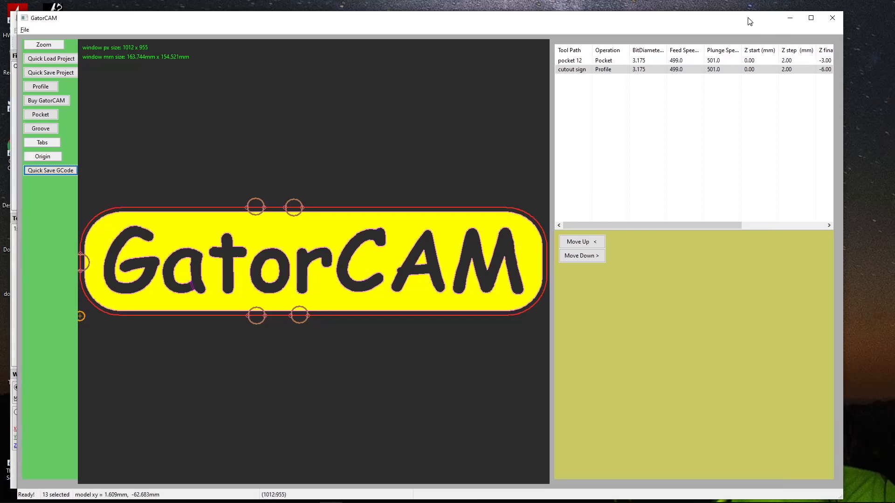
click(43, 142)
click(293, 207)
click(255, 315)
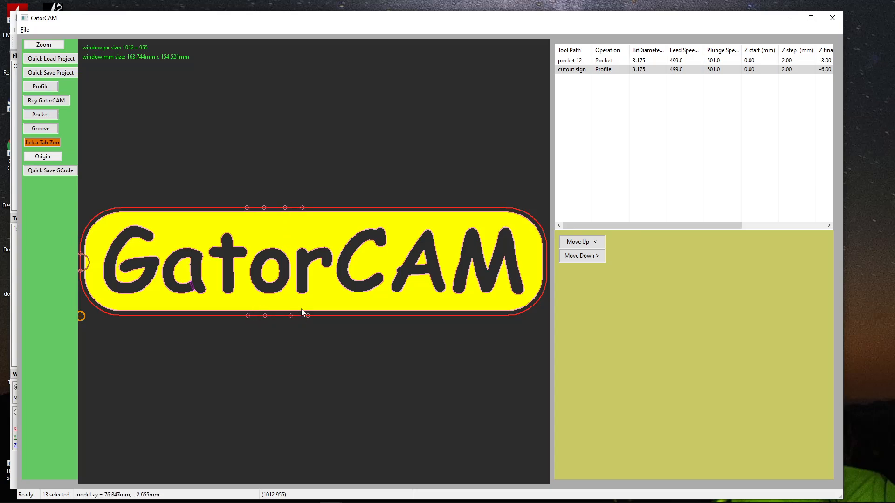
click(546, 264)
click(437, 211)
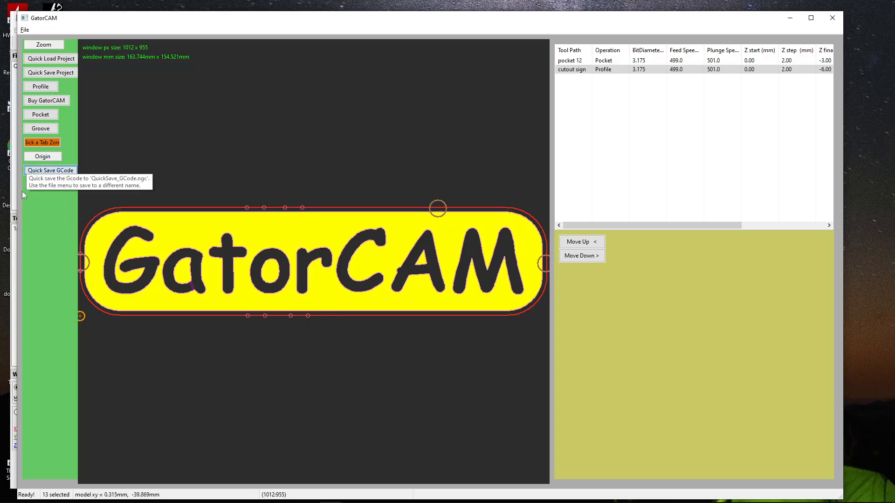
Save the G-code again and rerun the CAMotics simulation to inspect the revised tab positions.
click(51, 170)
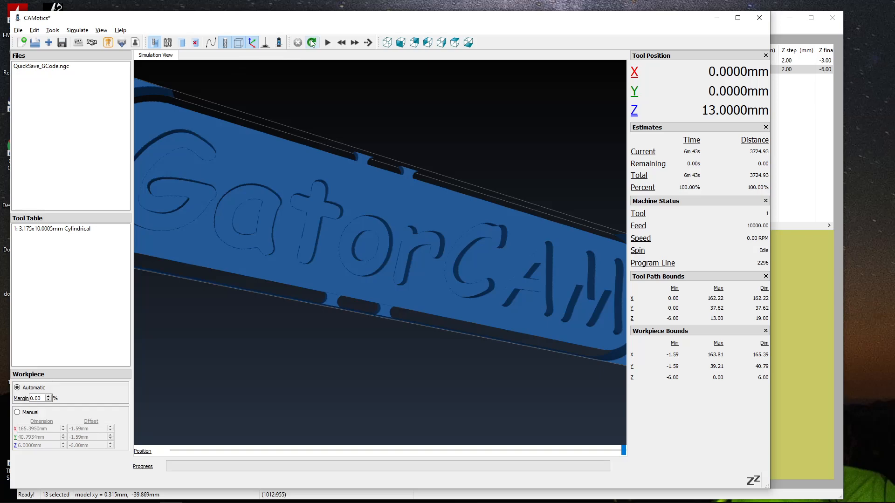
drag(392, 190, 326, 189)
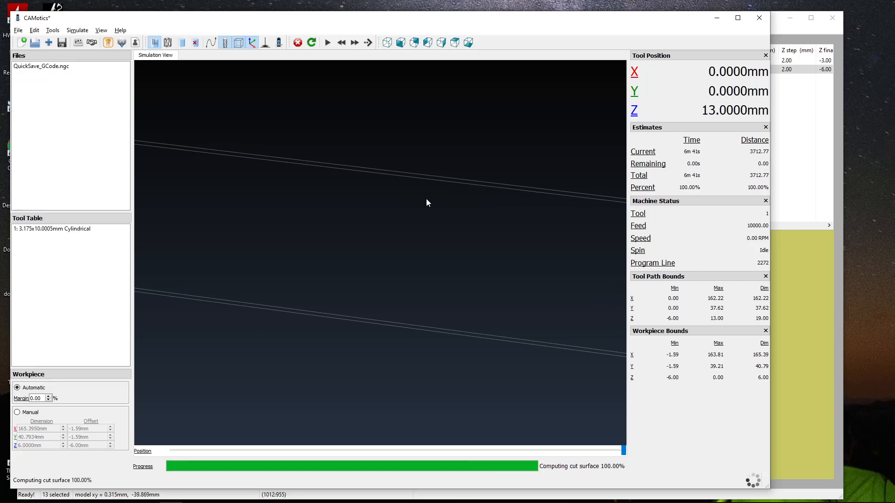
drag(317, 237, 466, 143)
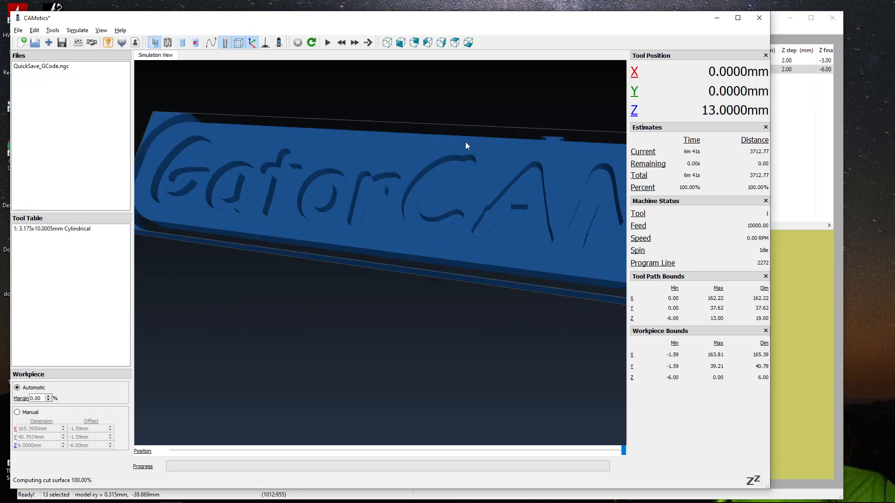
Switch back to GatorCAM and try moving pocket 12 down and back up in the toolpath order.
click(796, 30)
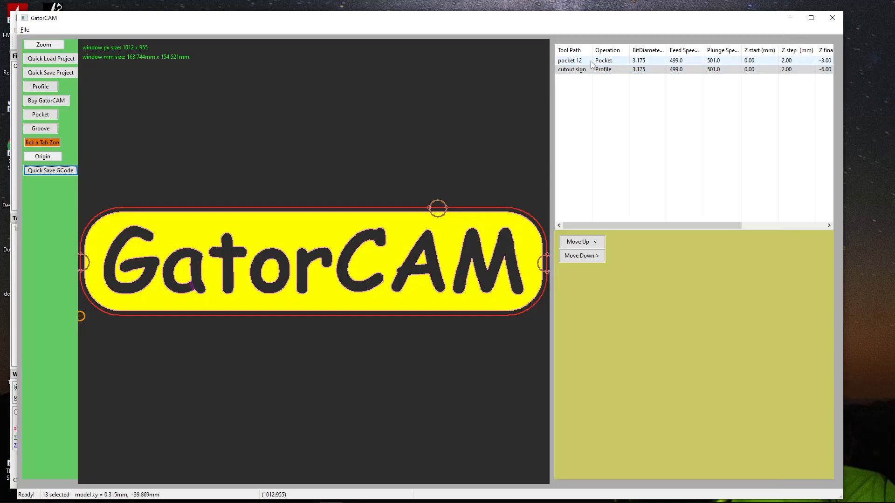
click(583, 256)
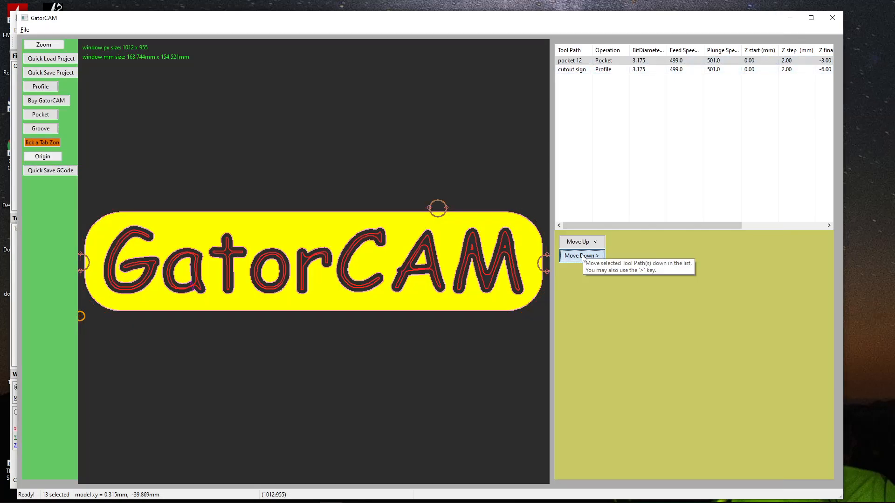
click(578, 243)
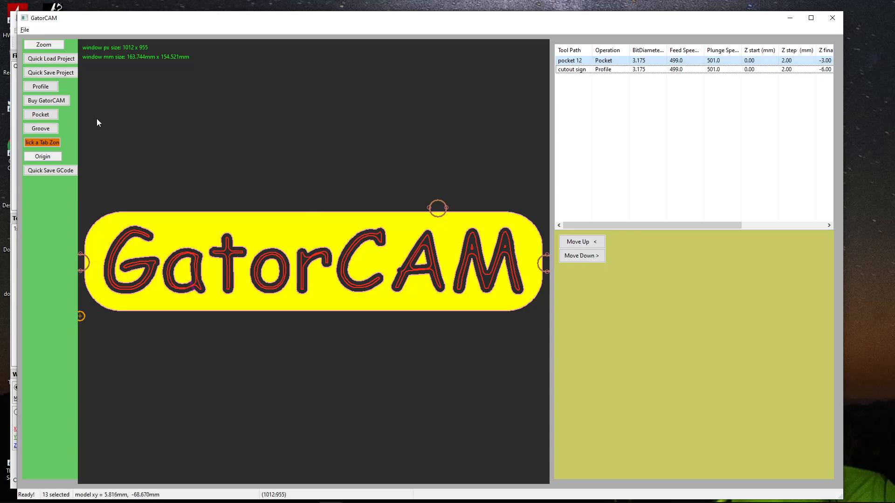
Finish placing tab zones and clear the selection of all shapes and toolpaths.
click(42, 143)
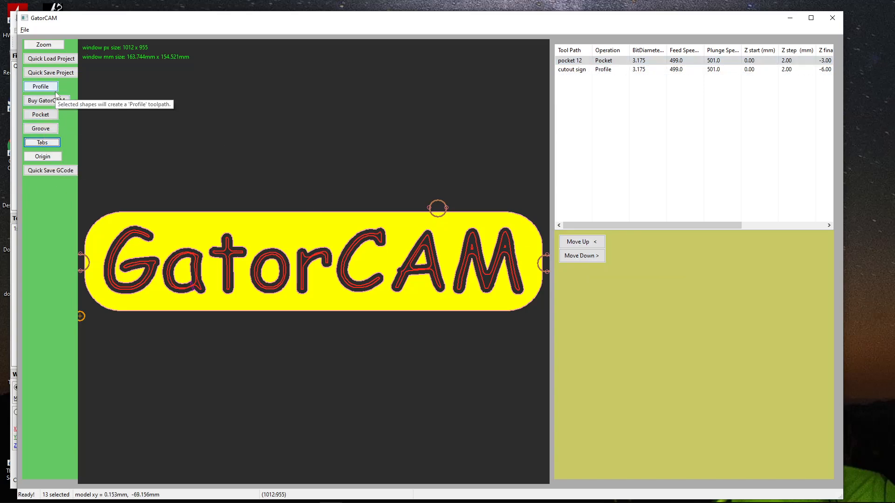
click(188, 242)
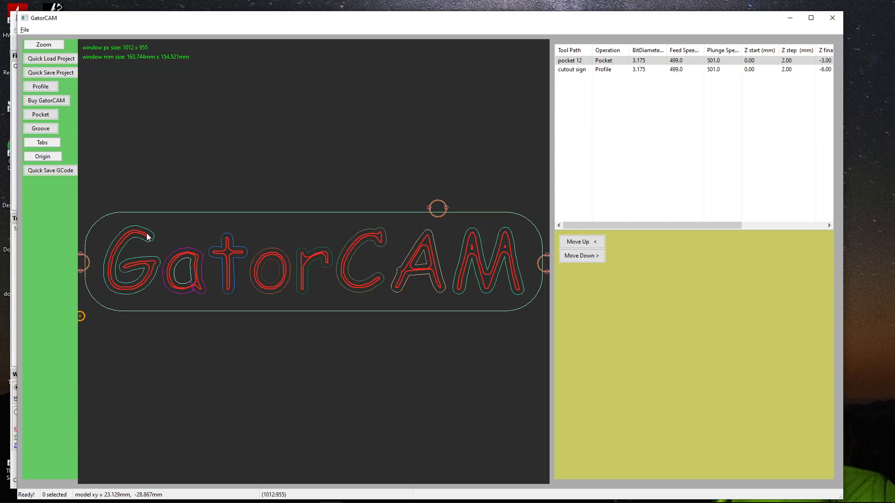
click(579, 105)
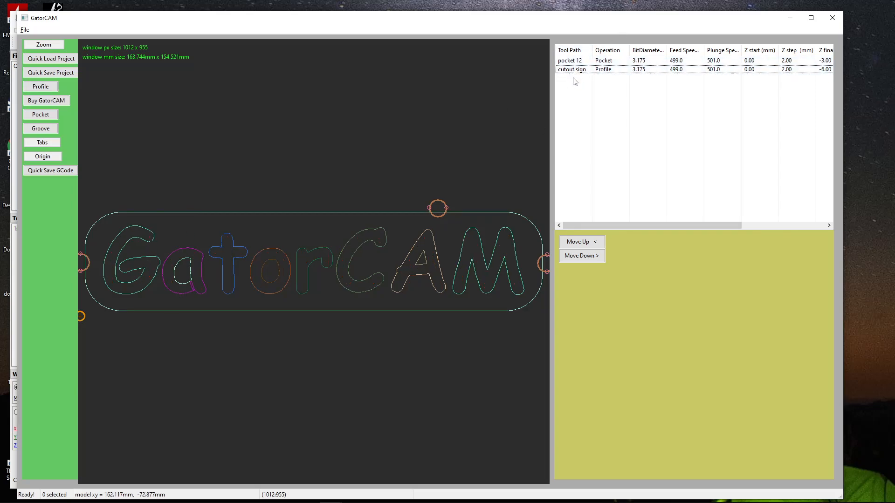
Create a separate pocket toolpath for each letter of the GatorCAM text, from the G through the M.
click(127, 236)
click(40, 115)
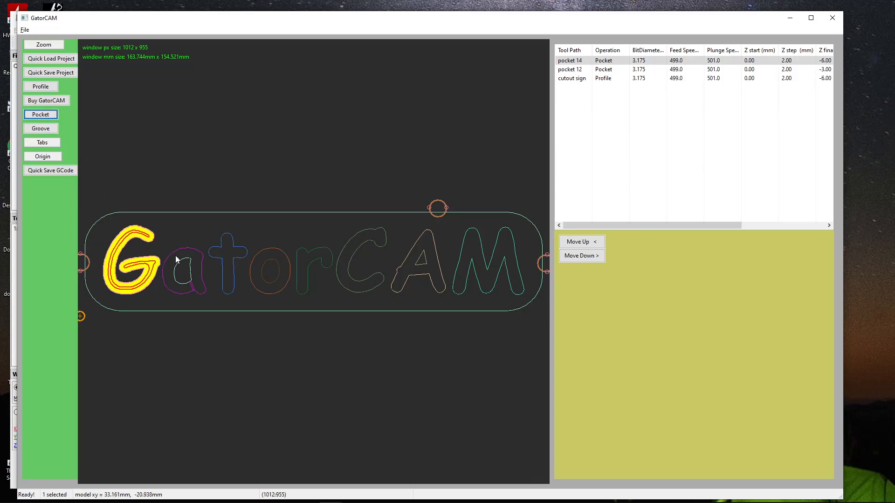
click(41, 114)
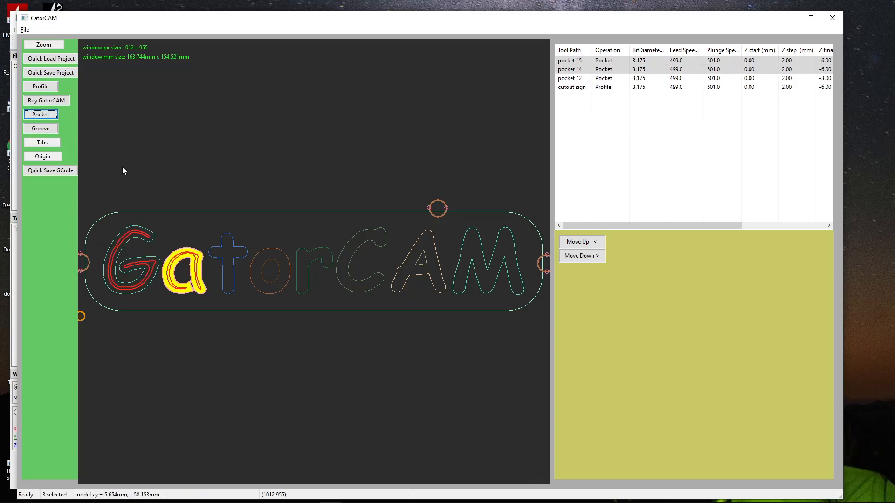
click(227, 244)
click(40, 115)
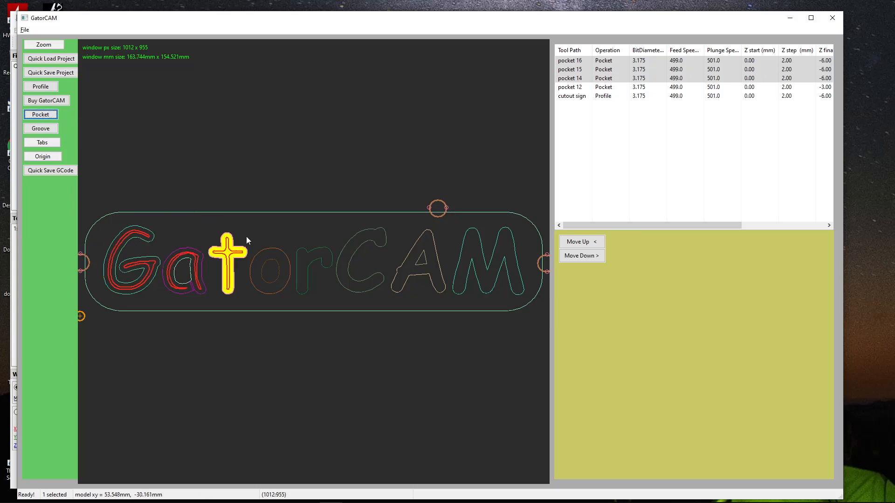
click(41, 115)
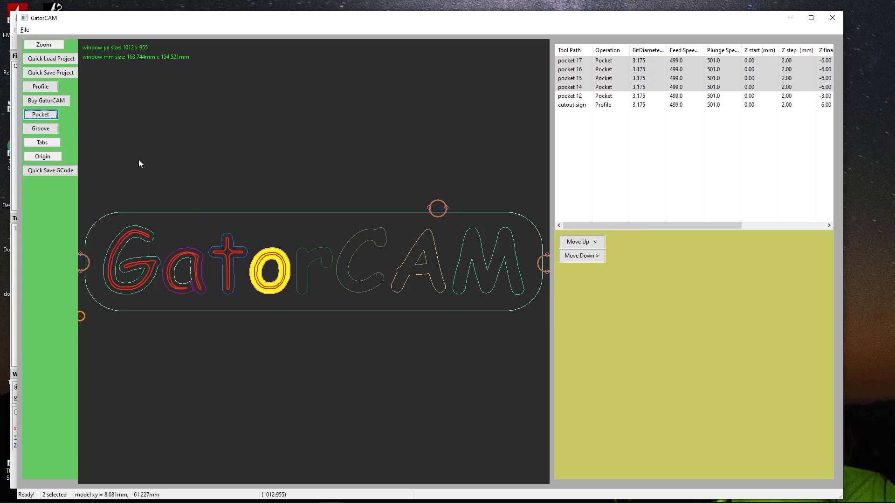
click(42, 116)
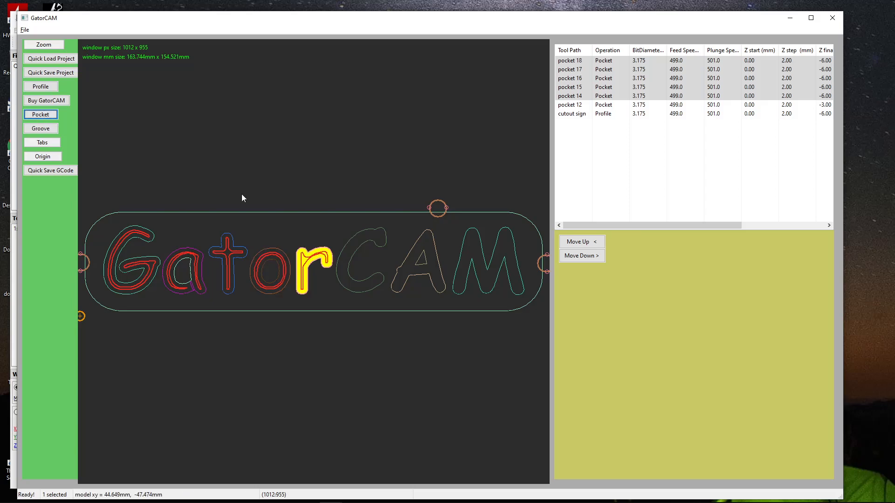
click(44, 115)
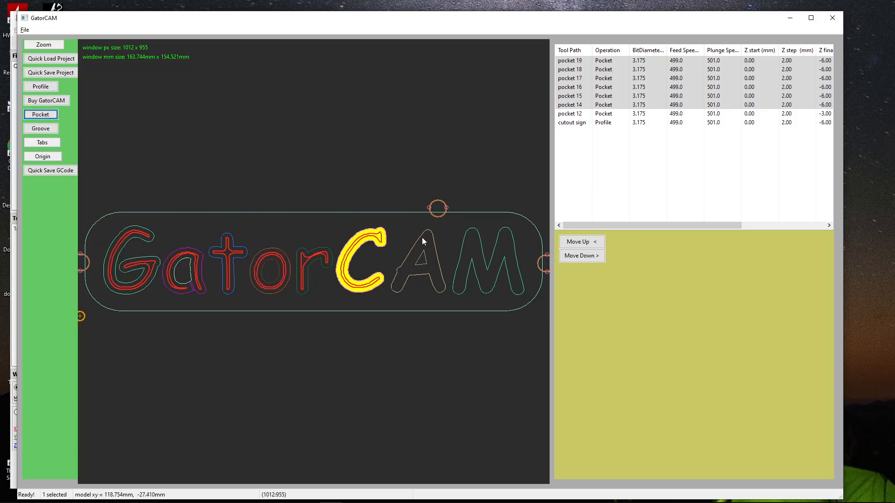
click(42, 114)
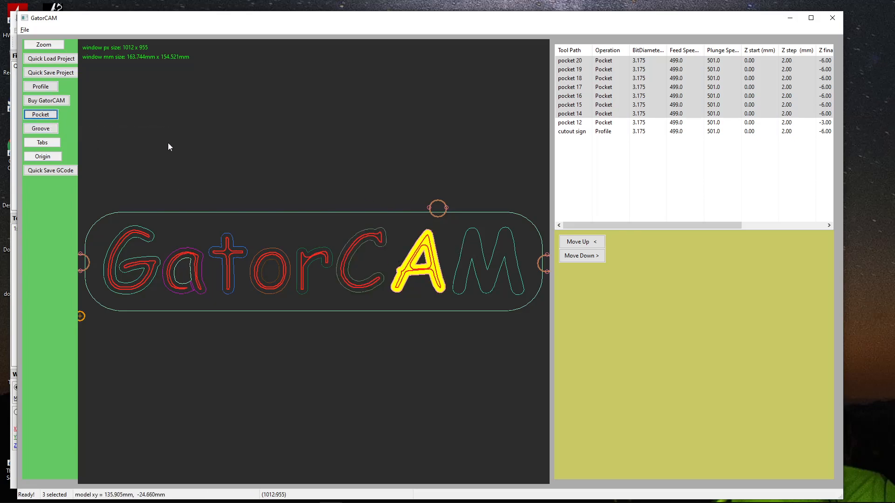
click(47, 116)
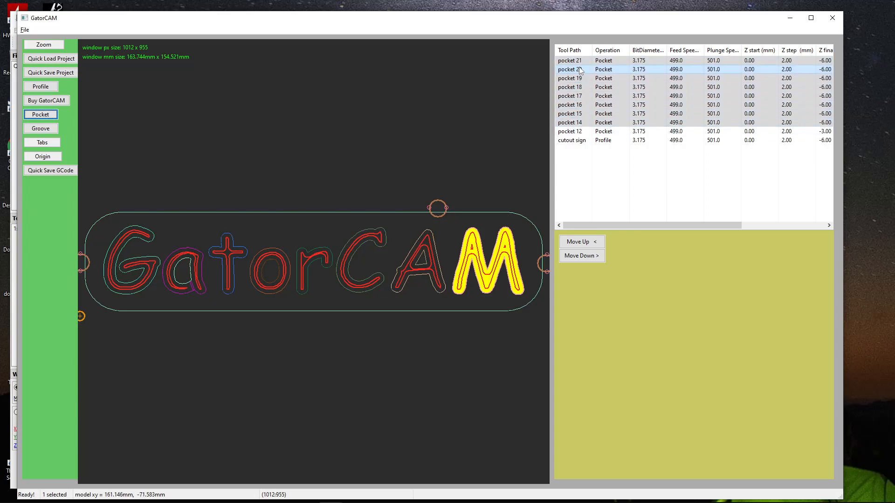
Open the tool settings for the highlighted letter pockets and apply a pocket overlap of 10% to them.
double_click(577, 95)
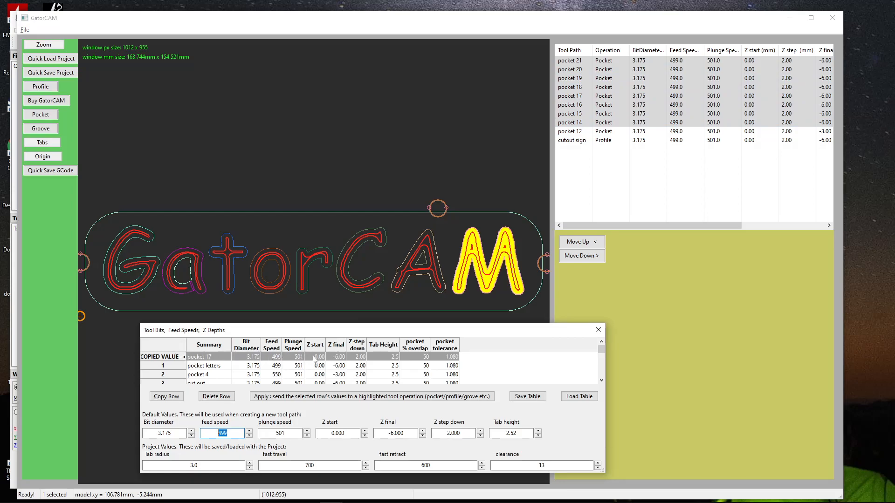
click(418, 357)
double_click(418, 357)
text(10)
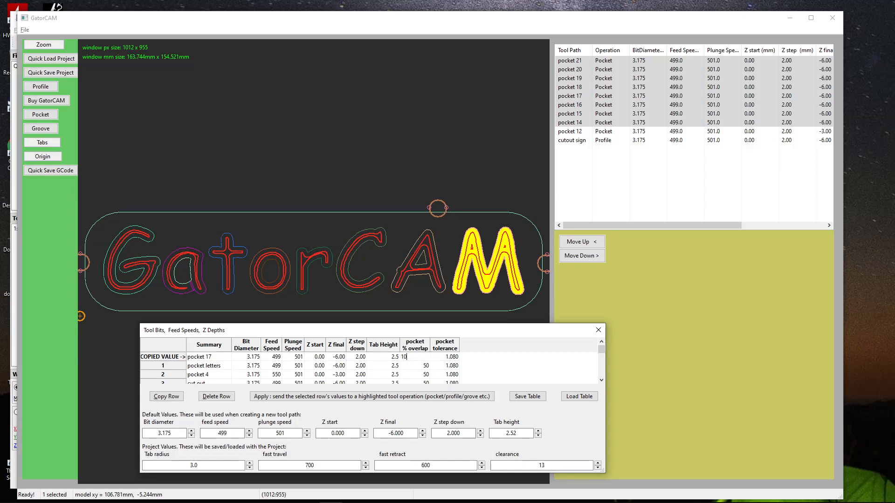
click(178, 360)
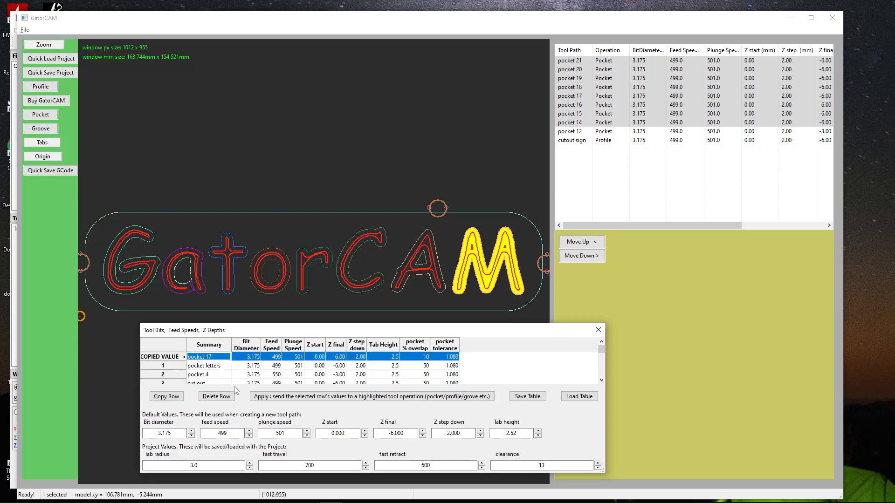
click(280, 397)
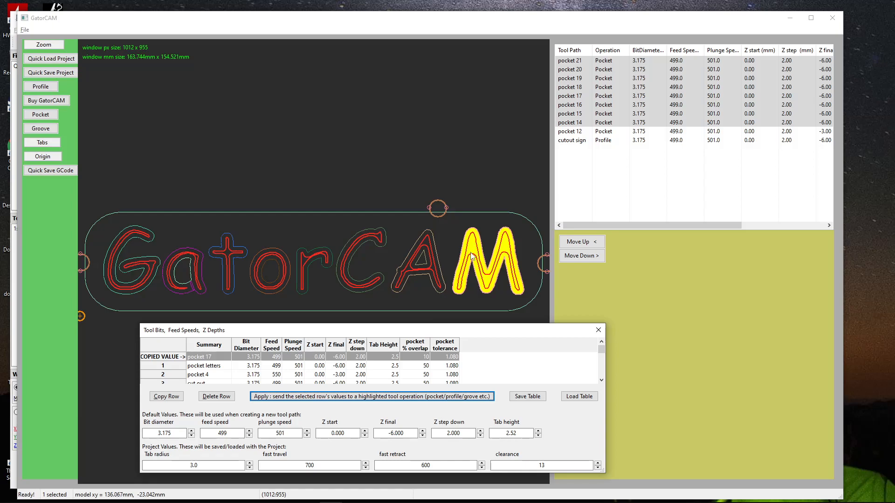
Set the copied pocket 17 row's pocket overlap to 90% and apply it to the highlighted letter pockets.
click(419, 357)
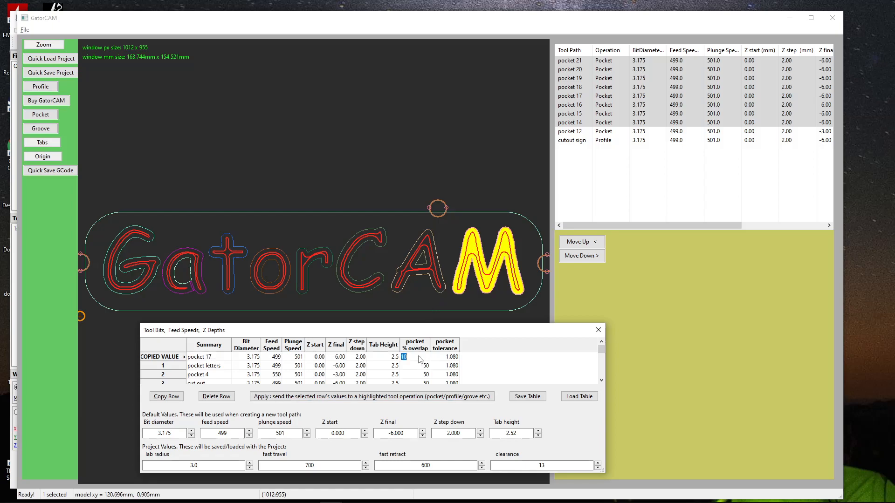
text(90)
click(151, 359)
click(252, 397)
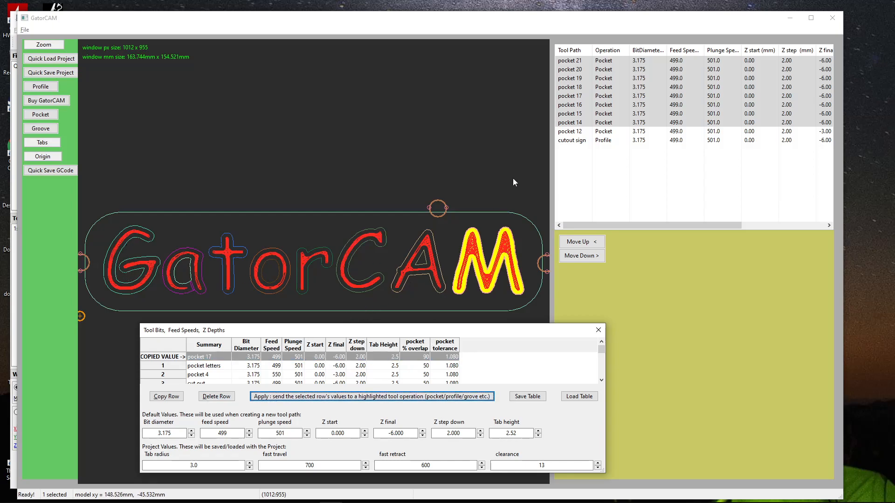
Go through the individual letter pockets and pocket 12 to examine each toolpath in the drawing.
click(573, 61)
click(573, 69)
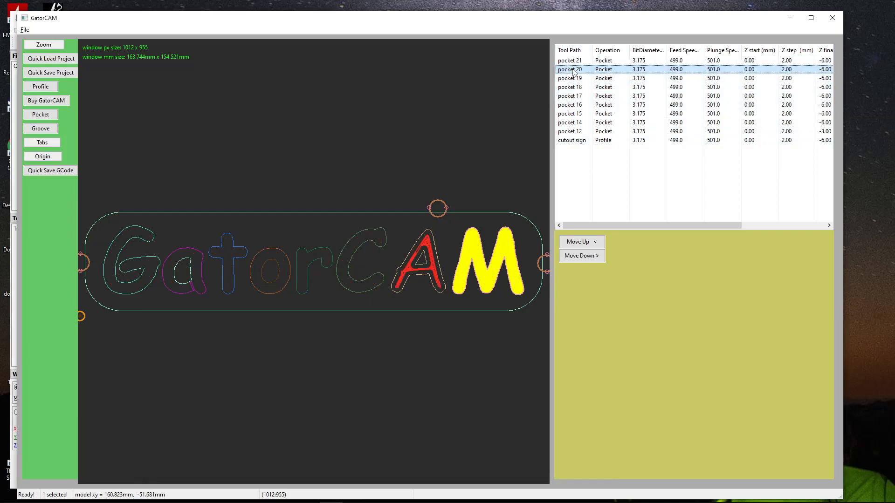
click(573, 78)
click(574, 87)
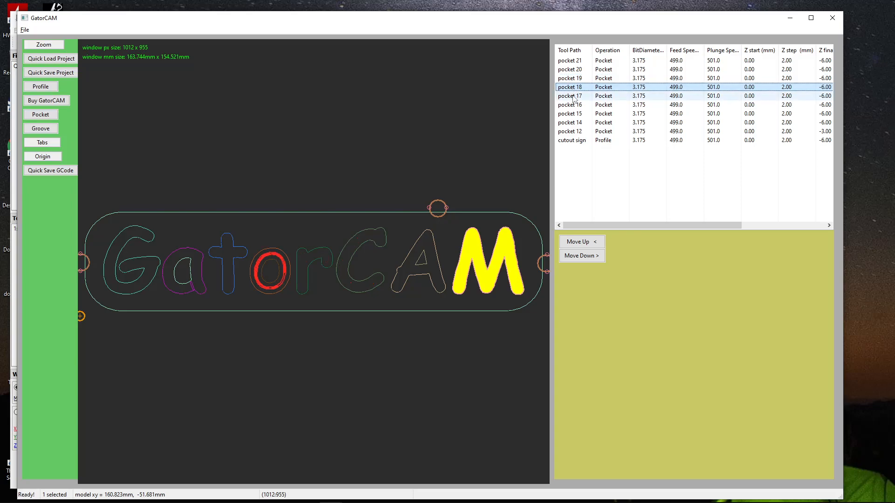
click(573, 96)
click(575, 105)
click(574, 116)
click(574, 123)
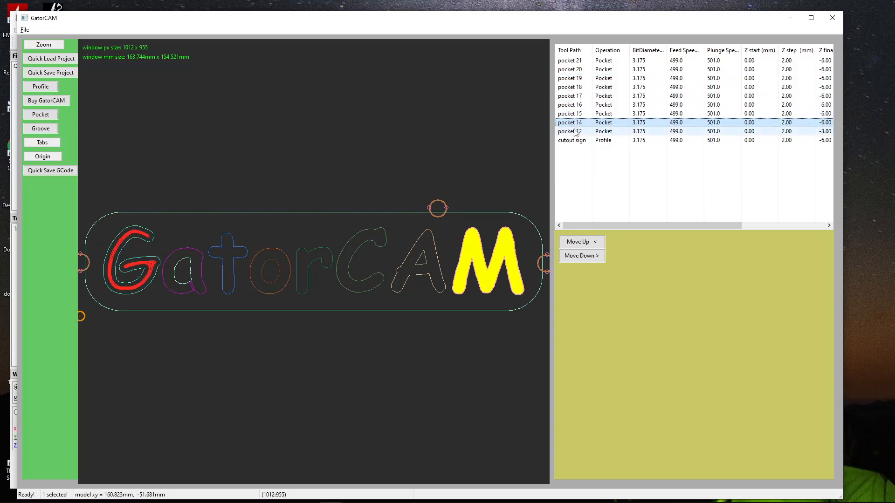
click(575, 131)
click(575, 125)
click(576, 132)
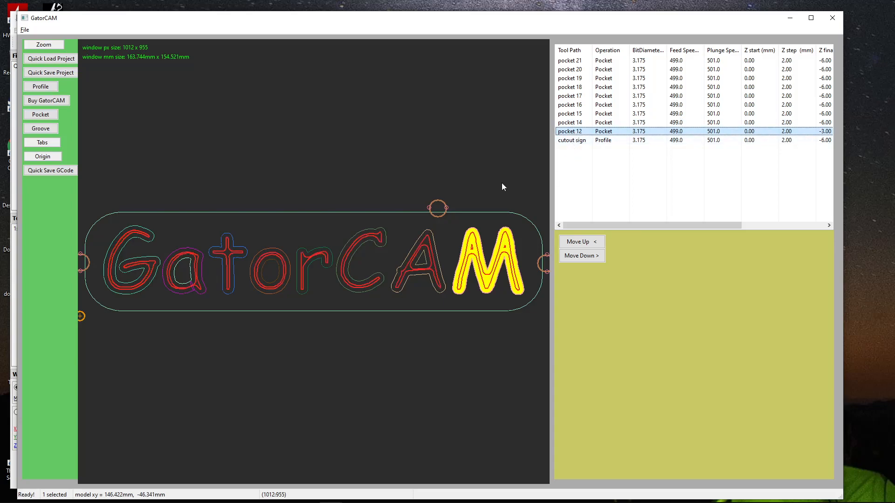
Clear the M shape's selection and compare the toolpaths of pocket 12 and pocket 14 in the drawing.
click(500, 181)
click(572, 133)
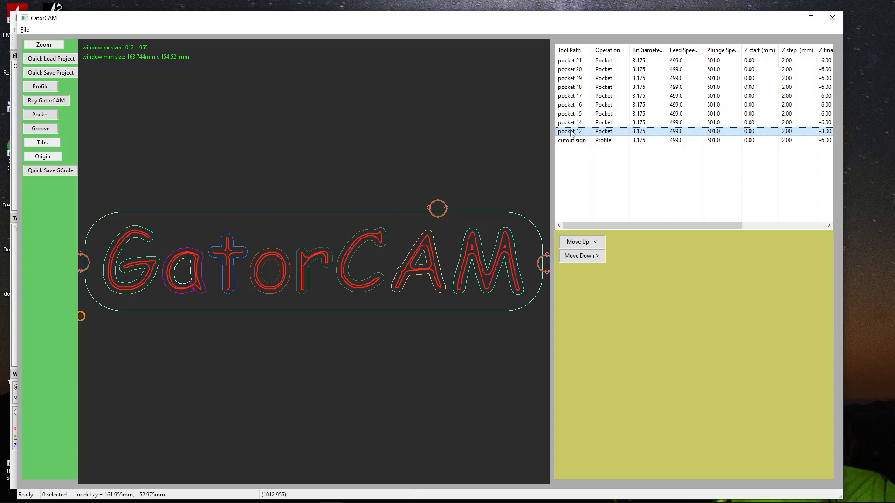
click(576, 179)
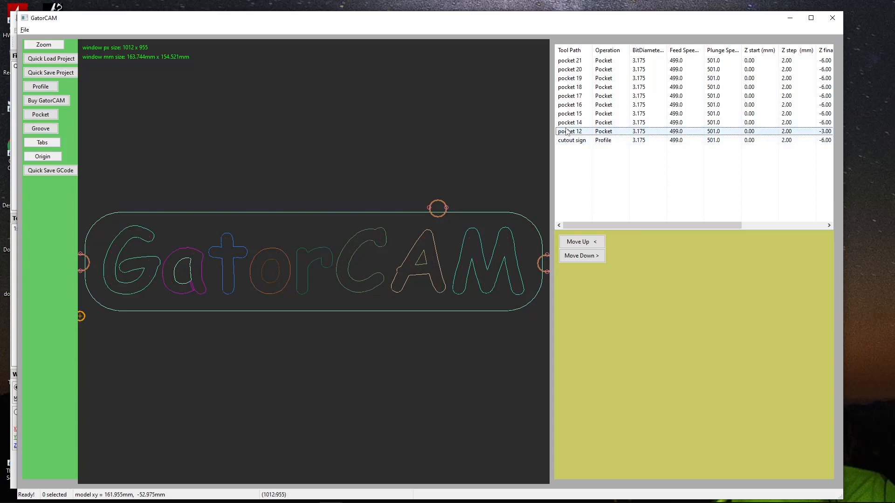
click(567, 132)
click(567, 124)
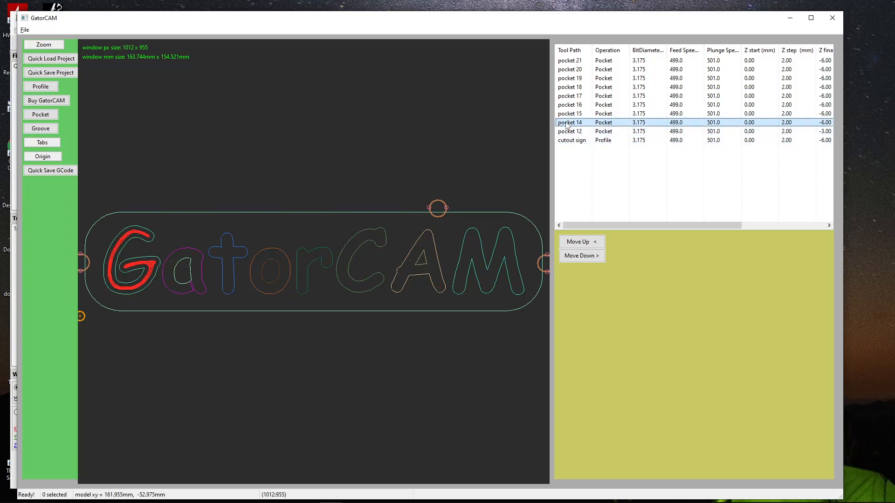
Rename the pocket 12 toolpath as "pock all".
click(570, 132)
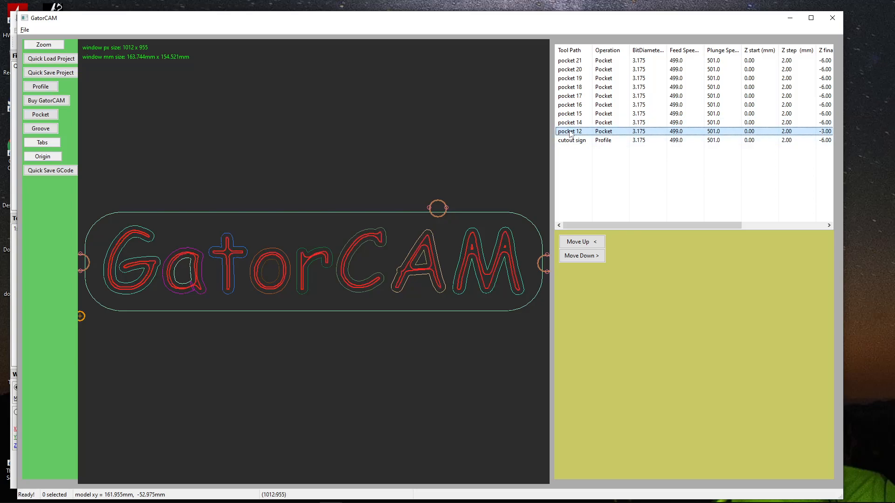
click(574, 133)
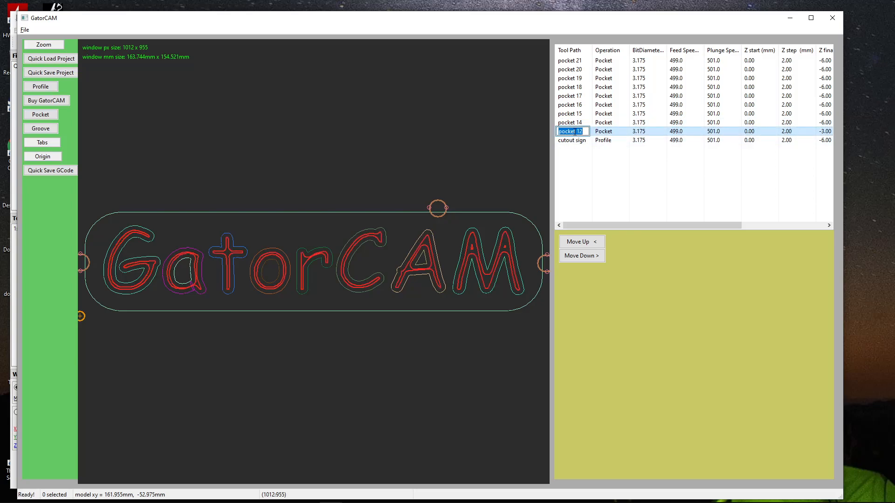
text(pock all)
key(Return)
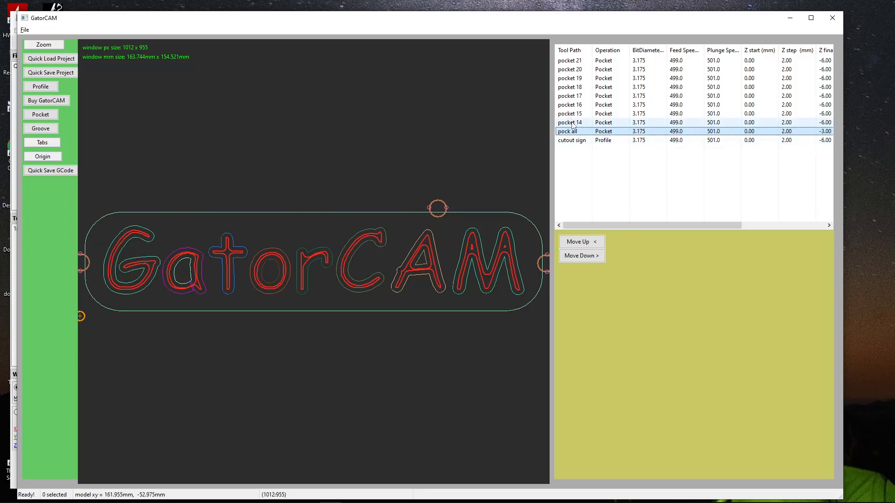
Rename pocket 14 as "pocket G" and pocket 15 as "pocket a" to match their letters.
click(573, 122)
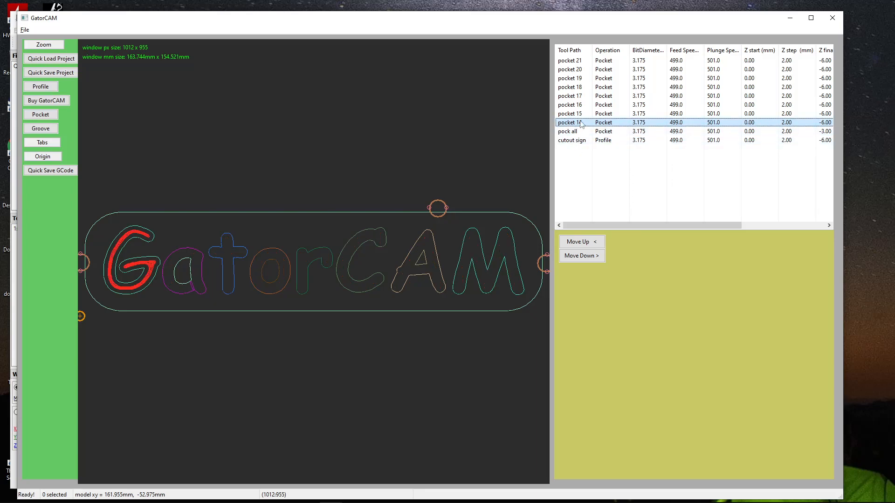
click(581, 123)
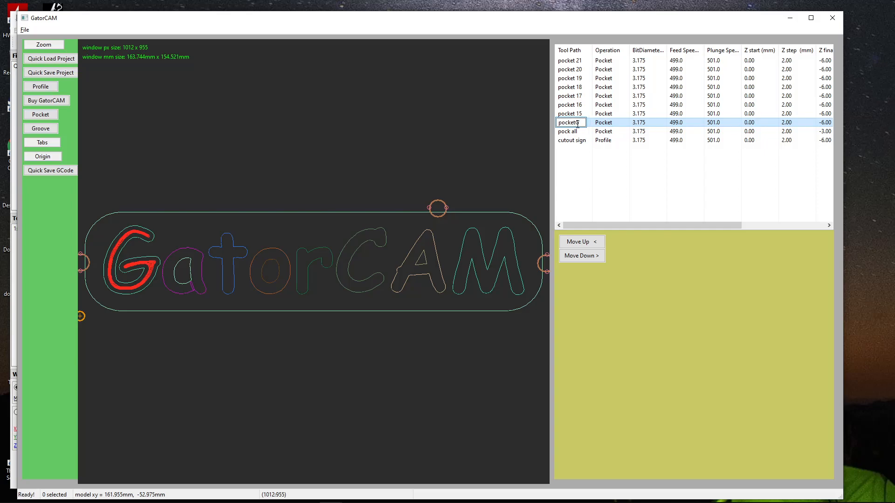
click(579, 169)
click(571, 116)
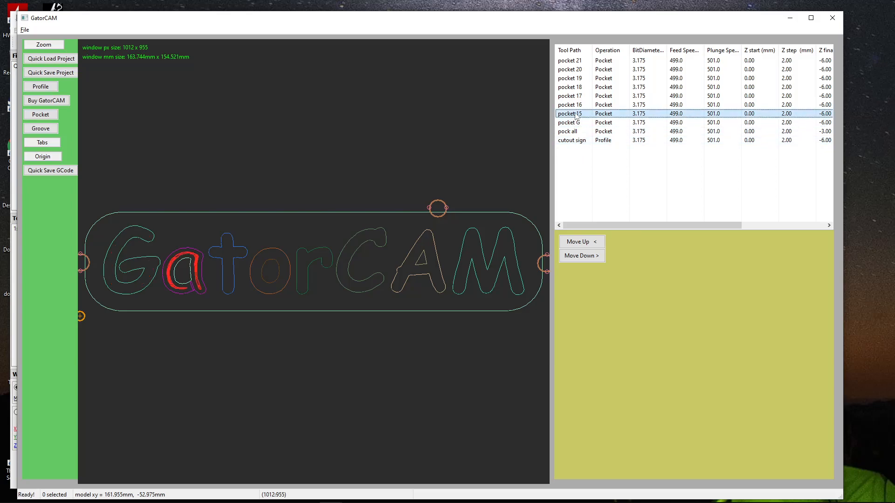
click(580, 115)
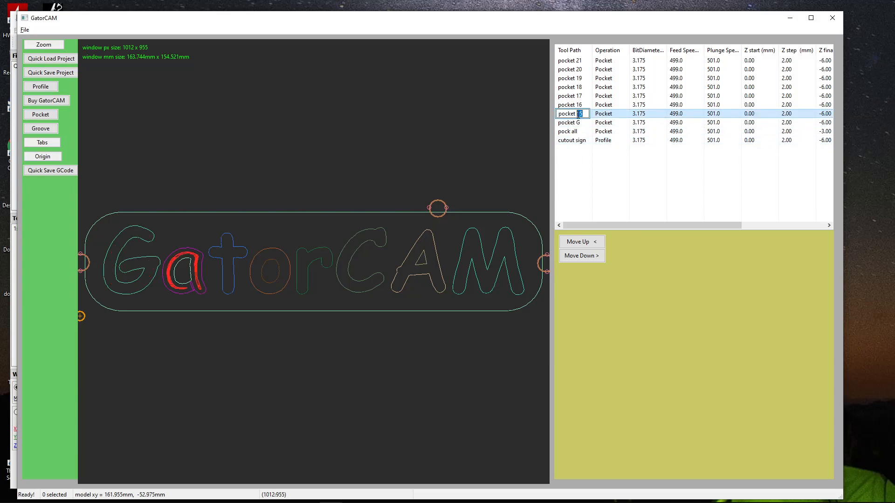
text(a)
click(585, 173)
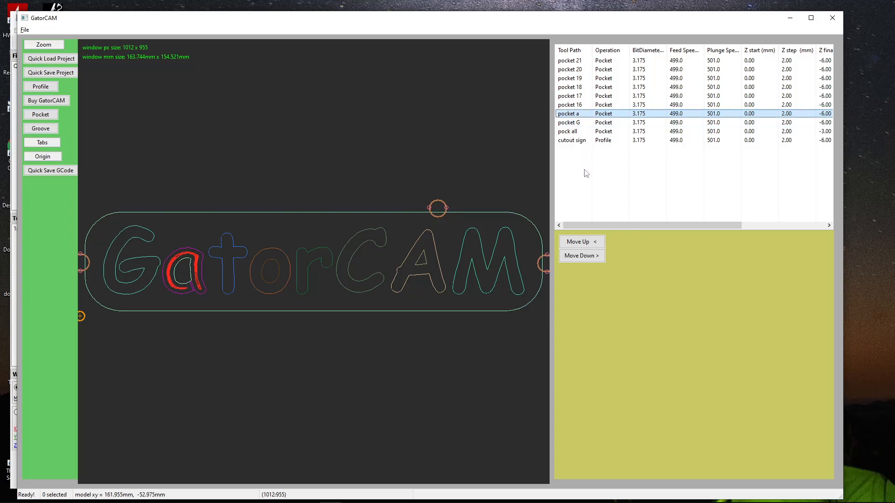
Move pocket G up to the first place in the toolpath order.
click(575, 123)
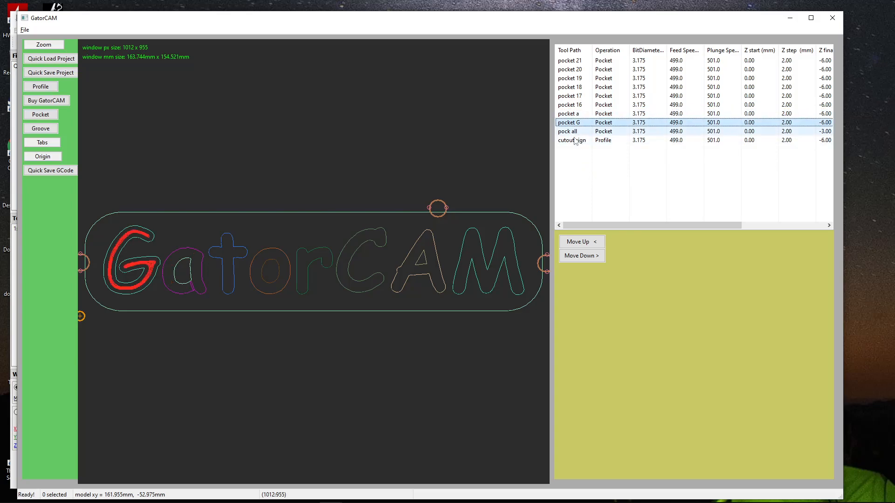
click(578, 243)
click(578, 242)
click(578, 242)
click(578, 242)
click(577, 242)
click(578, 242)
click(578, 243)
Move pocket a up to the second place in the toolpath order, directly below pocket G.
click(569, 122)
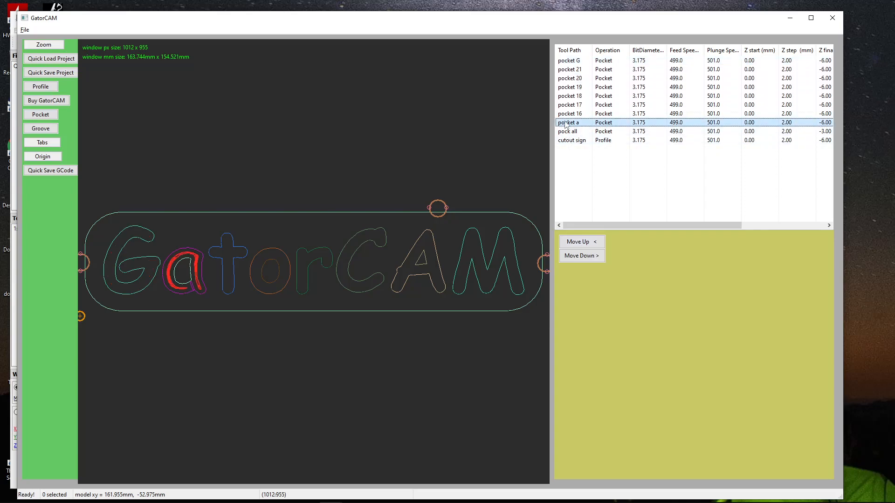
click(579, 242)
click(578, 242)
click(579, 241)
click(579, 242)
click(579, 242)
click(579, 241)
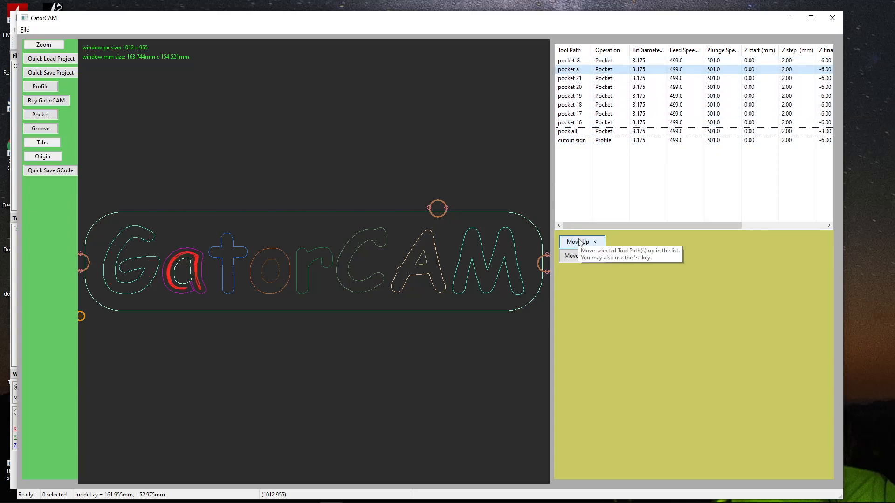
Move pocket 16, the letter t, up to the third place in the toolpath order, directly below pocket a.
click(569, 122)
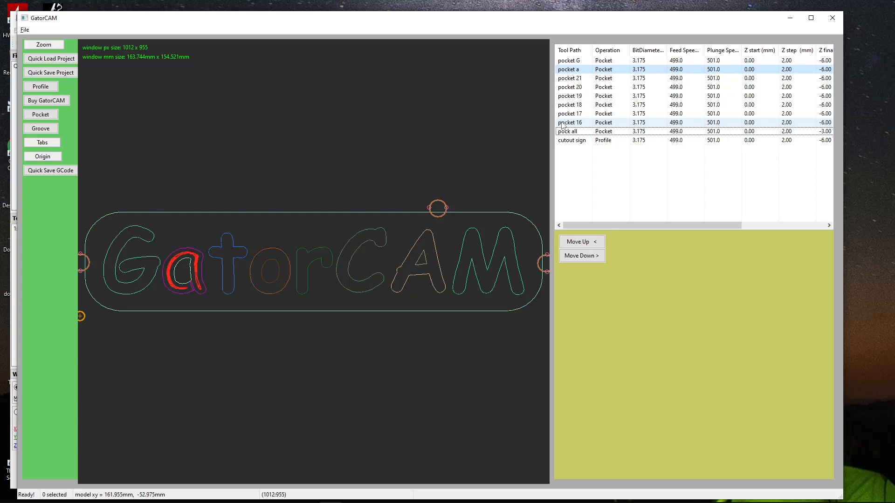
click(578, 242)
click(578, 242)
click(578, 242)
click(578, 242)
click(577, 242)
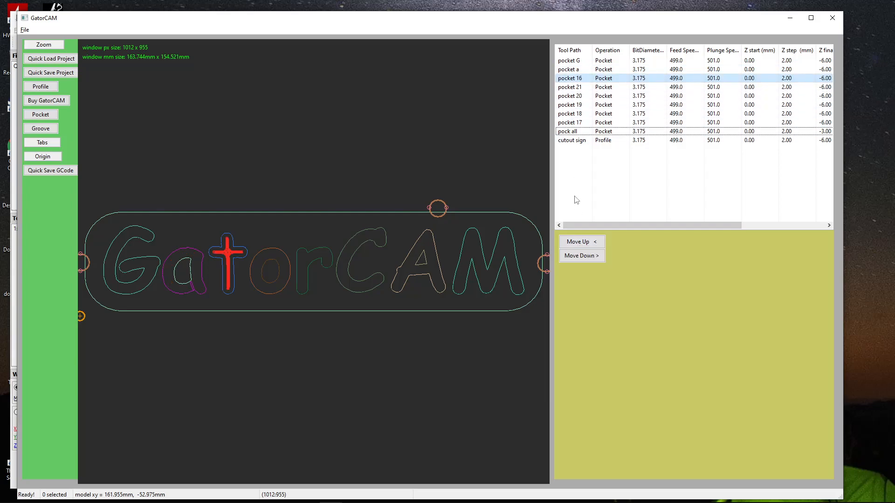
Move pocket 17, the letter o, up the toolpath order to directly above pocket 16.
click(570, 122)
click(576, 242)
click(576, 243)
click(576, 242)
click(576, 242)
click(576, 242)
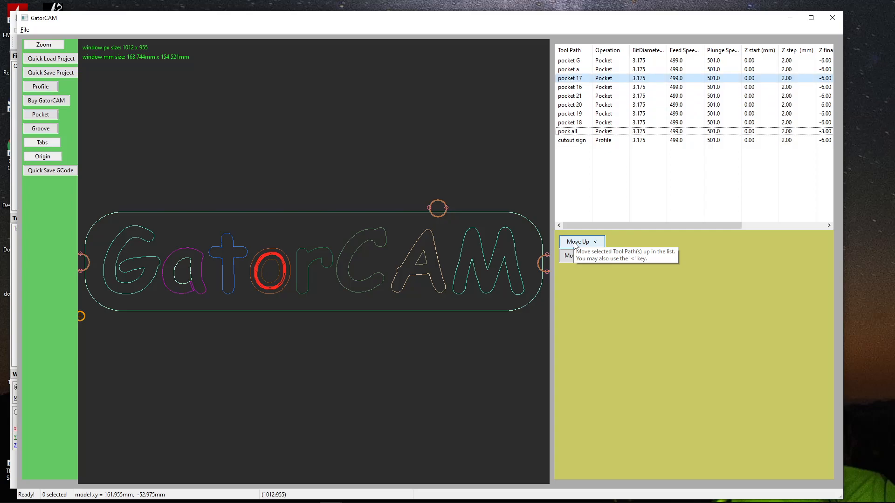
Move pocket 17 to directly below pocket 16, and pocket 18, the letter r, up to directly below pocket 17.
click(577, 255)
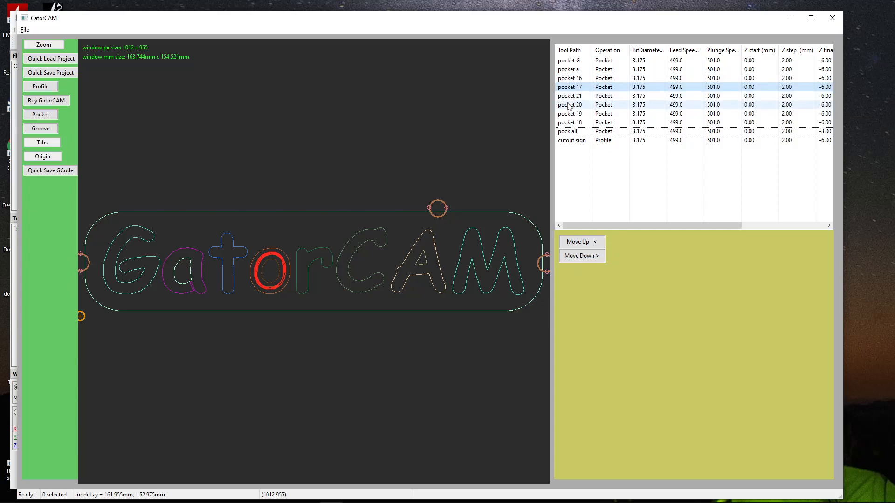
click(568, 123)
click(576, 243)
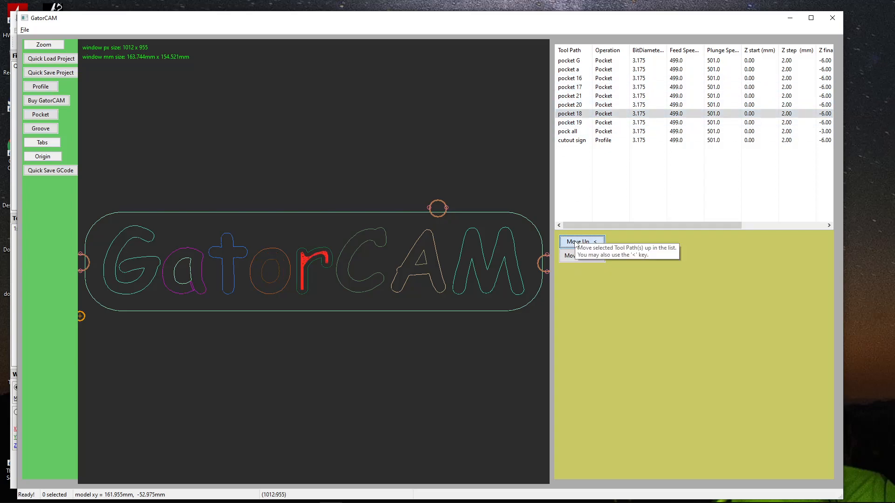
click(576, 242)
click(576, 243)
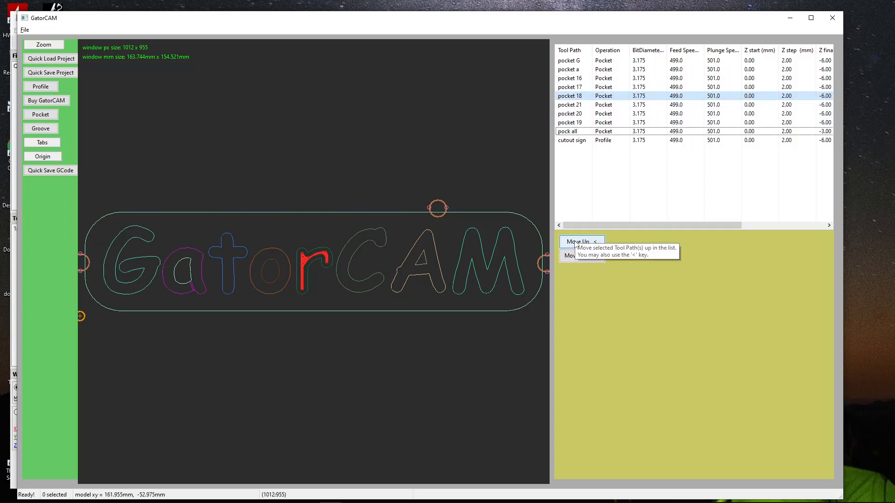
Move pocket 19, the letter C, up to directly below pocket 18, and pocket 20, the letter A, up to directly above pocket 21.
click(569, 122)
click(569, 239)
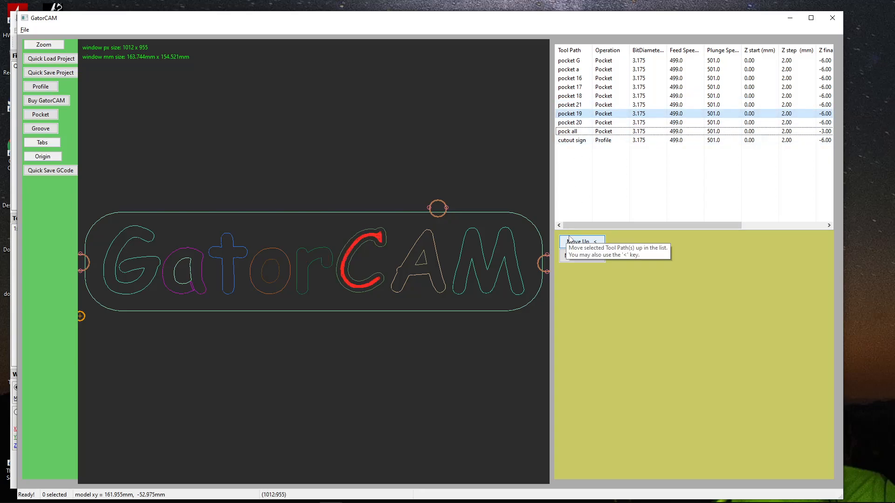
click(570, 240)
click(569, 122)
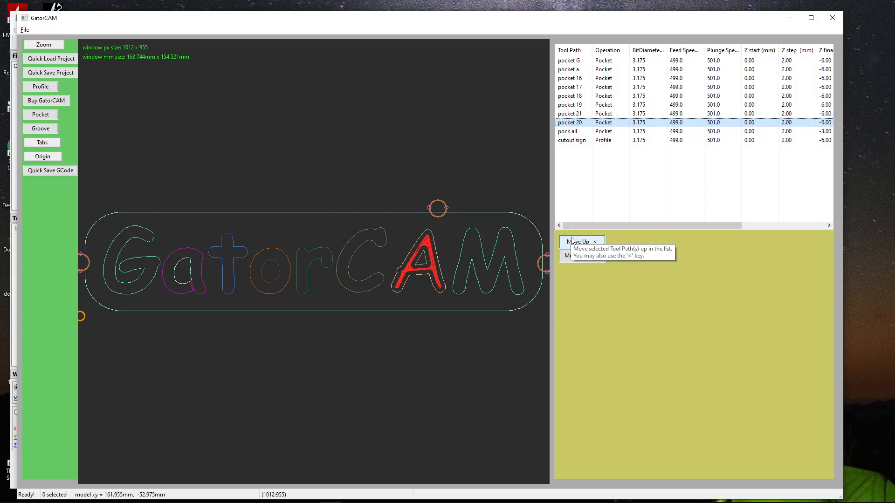
click(572, 240)
Step through the letter toolpaths from pocket G to pocket 21 and back to check their cutting order against the sign.
click(569, 61)
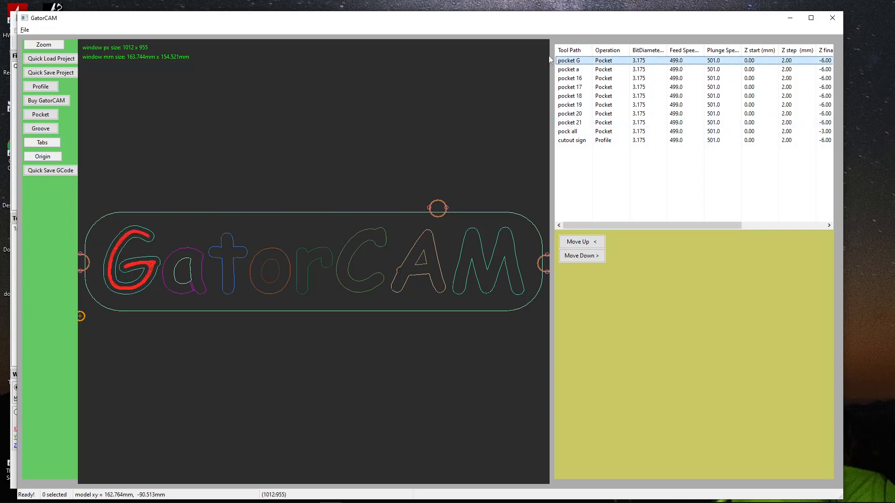
click(561, 69)
key(Down)
key(Down)
key(Down)
key(Down)
key(Down)
key(Down)
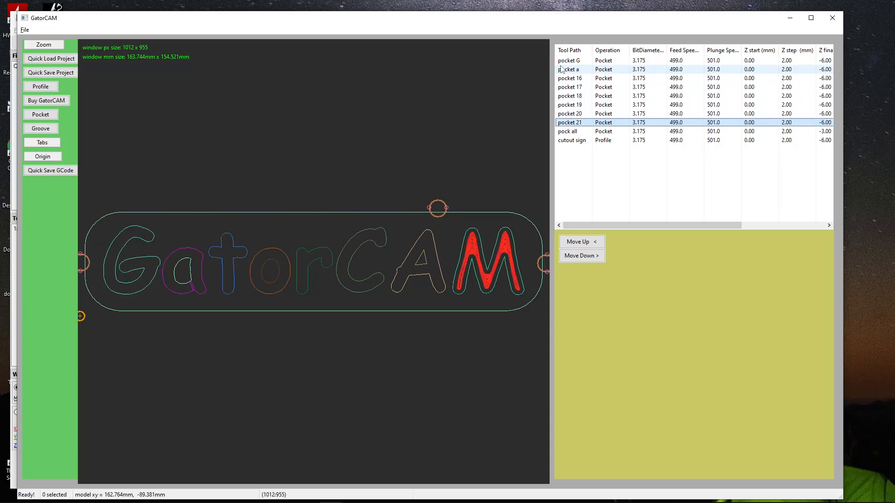
key(Up)
key(Up)
key(Up)
key(Down)
key(Down)
key(Down)
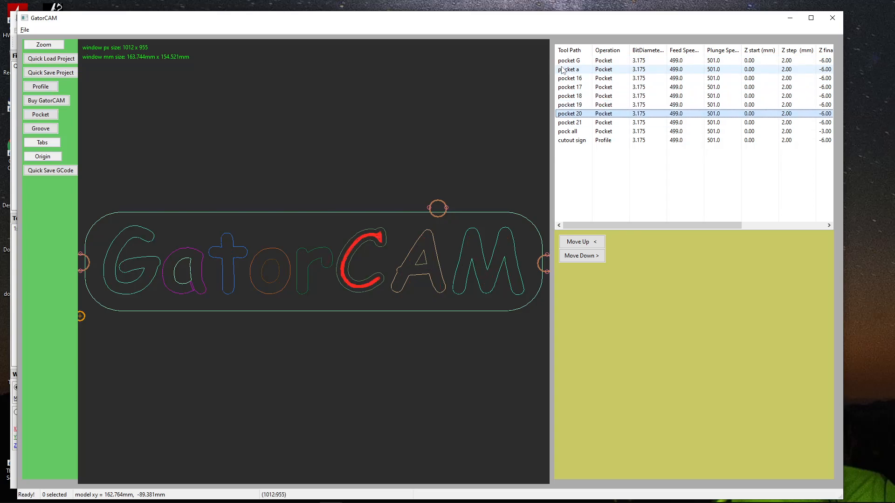
key(Up)
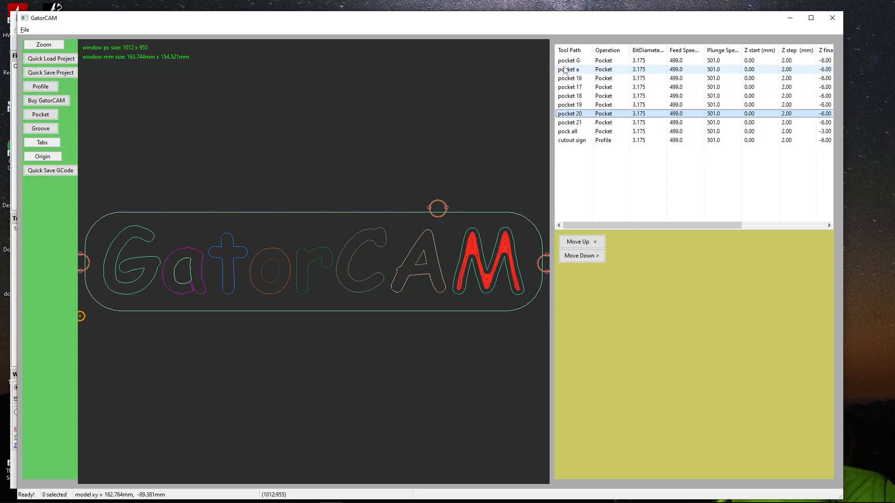
click(573, 96)
key(Up)
key(Up)
key(Up)
key(Up)
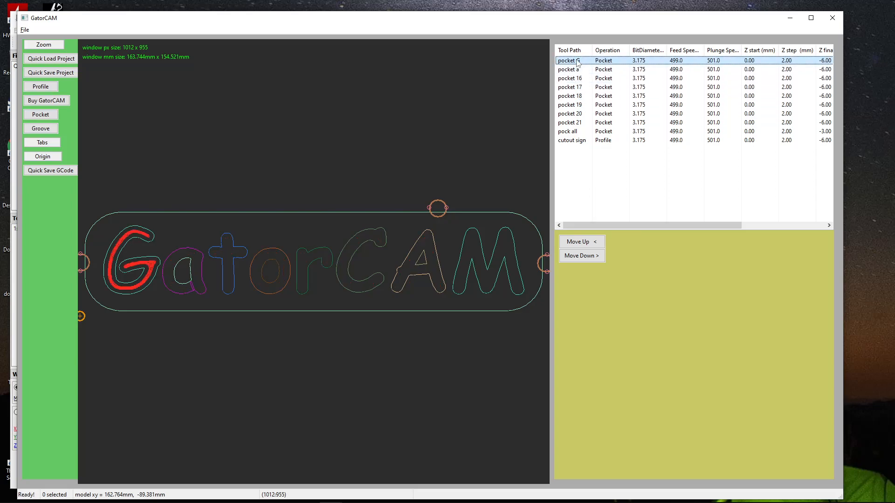
Open pocket G's tool settings, rename the copied values "pocket Letter" and copy them into a new row of the table.
double_click(578, 61)
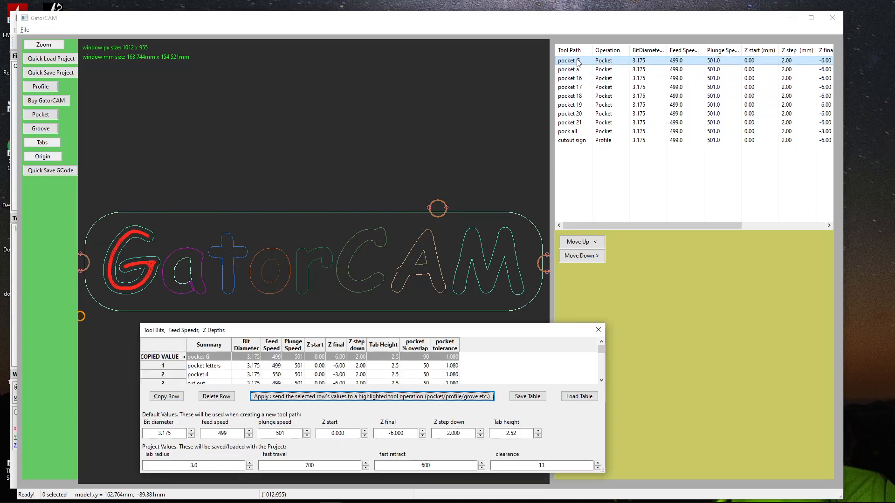
double_click(219, 360)
click(218, 358)
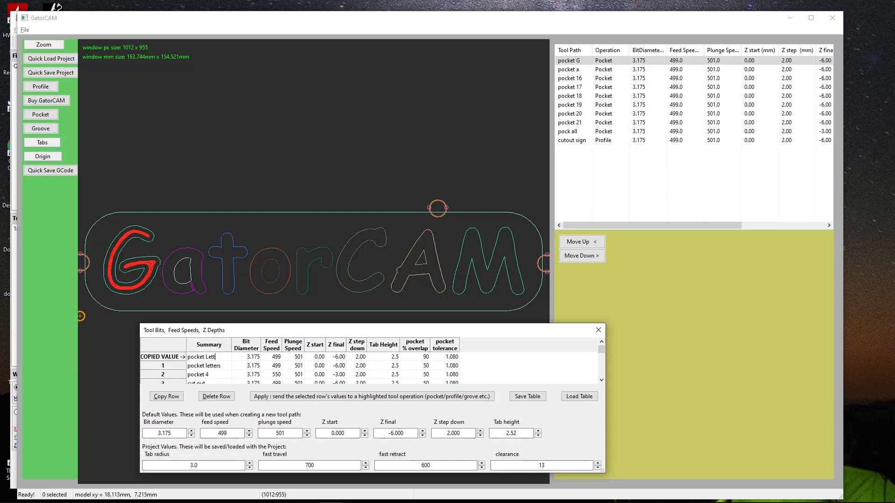
click(157, 357)
click(166, 396)
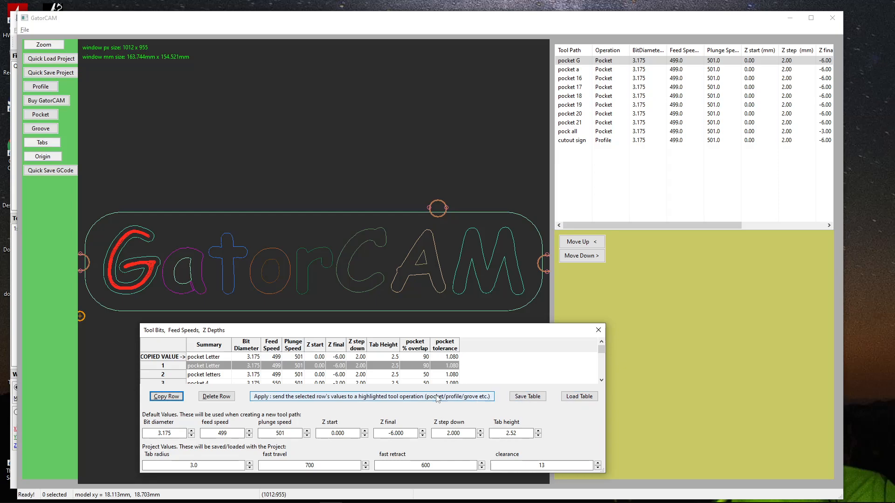
Set Z final to -3.00 in the new "pocket Letter" row of the tool settings table.
click(226, 367)
click(190, 365)
click(238, 368)
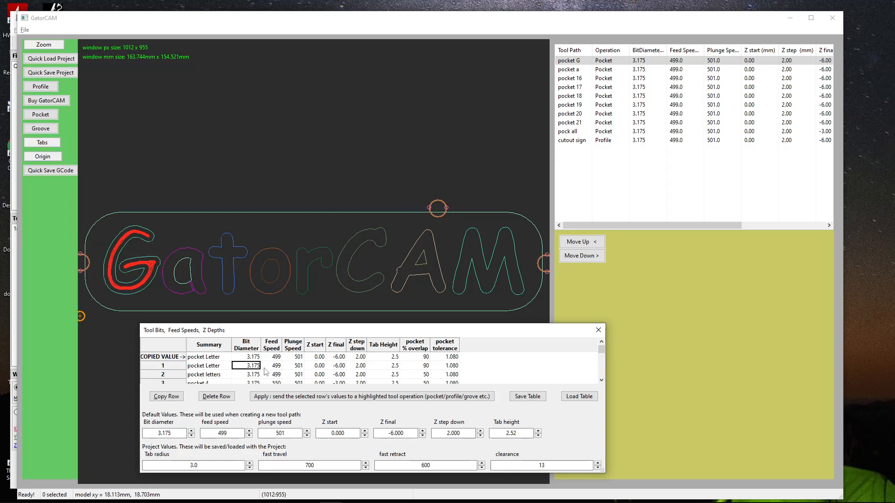
click(274, 371)
click(301, 368)
click(341, 369)
click(340, 368)
click(335, 368)
Apply the "pocket Letter" row's values to all the letter pockets, pocket G through pocket 21.
click(176, 367)
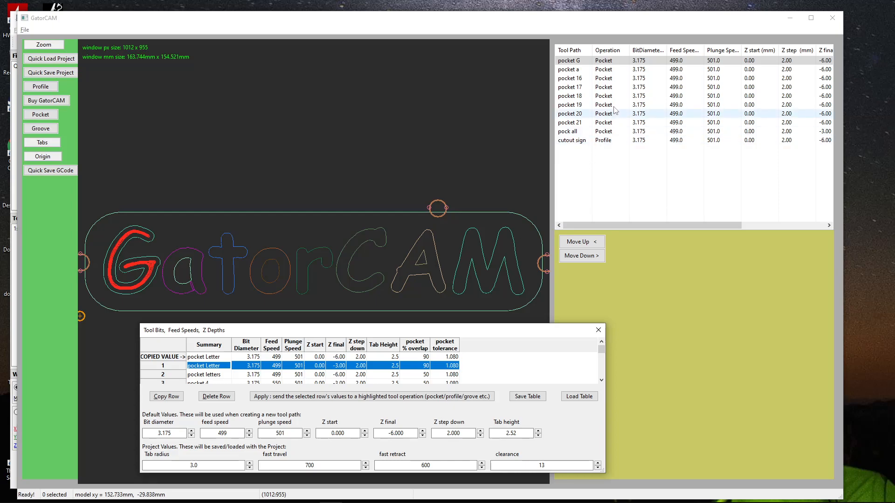
click(571, 60)
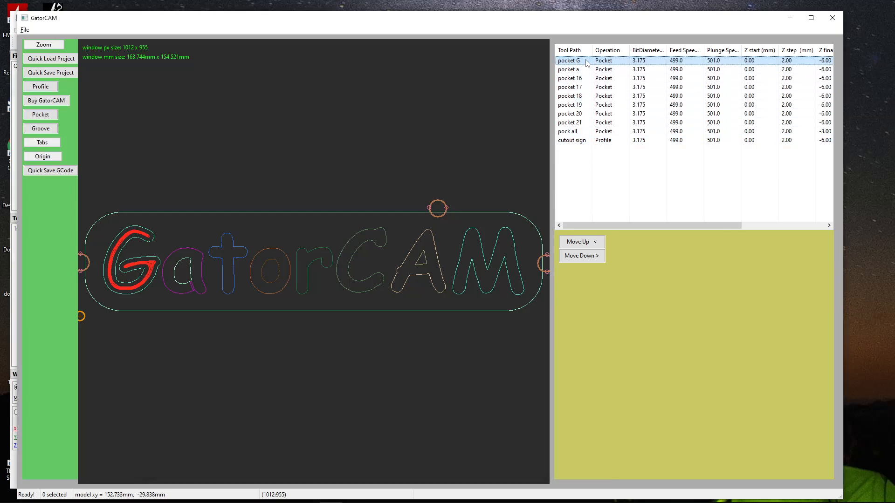
shift+click(581, 123)
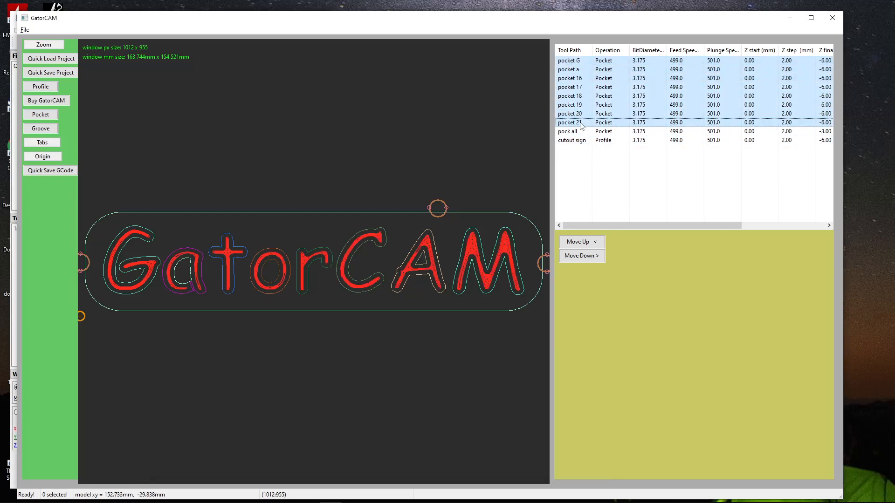
right_click(581, 123)
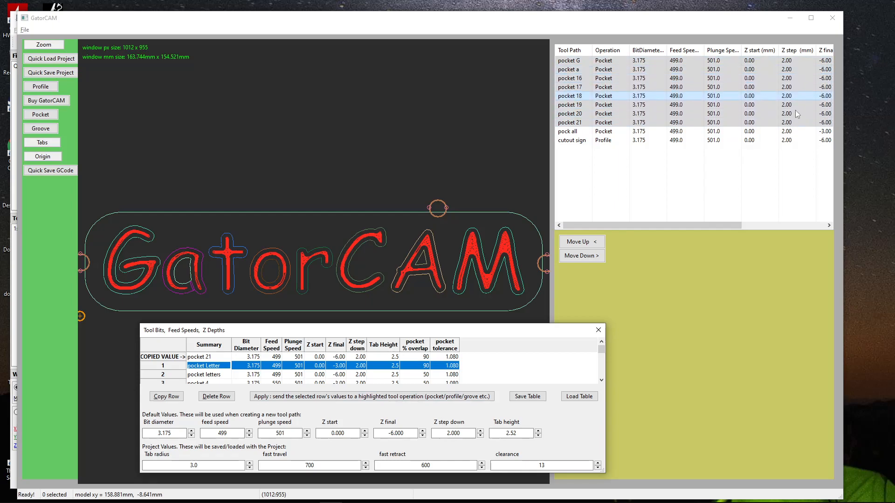
click(406, 396)
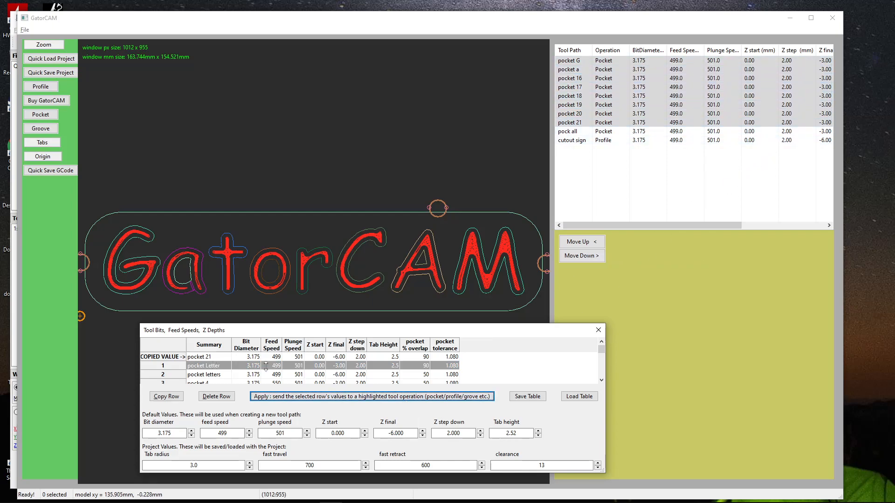
Save the tool settings table, reload it, and return to the toolpath list.
click(529, 397)
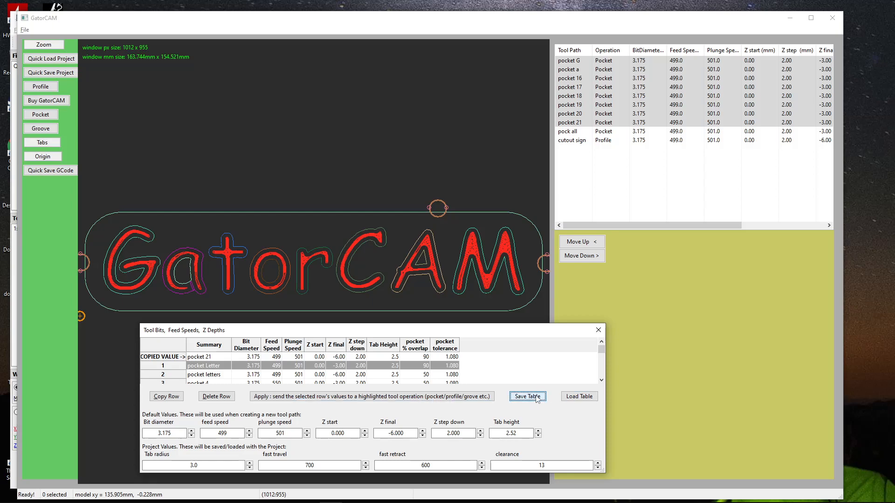
click(579, 396)
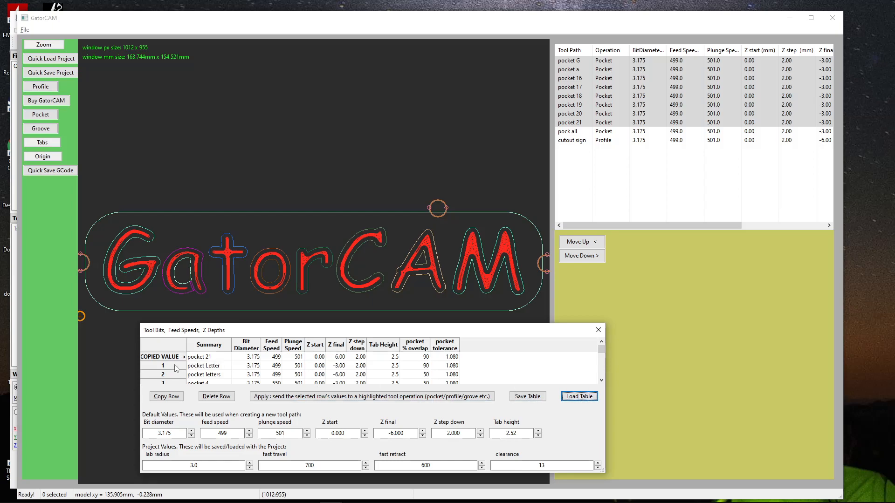
click(589, 96)
click(581, 161)
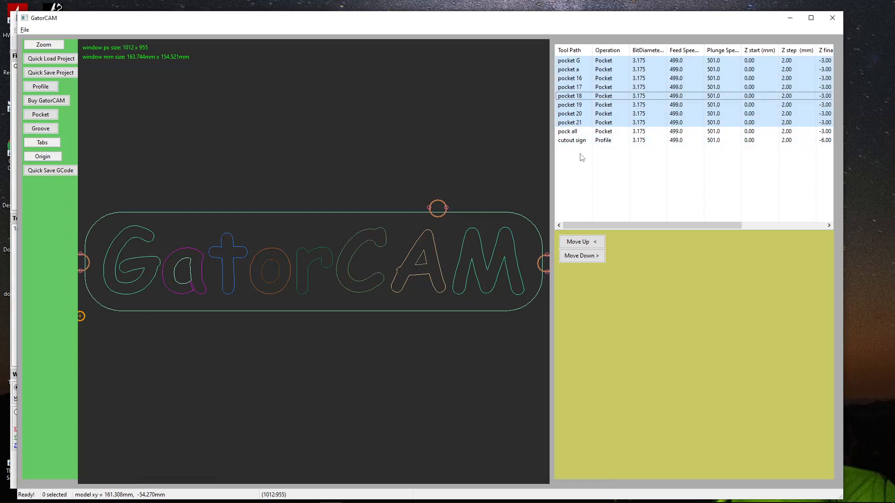
Set Z final to -4.00 in pocket 18's copied values and apply them to that pocket alone.
click(568, 99)
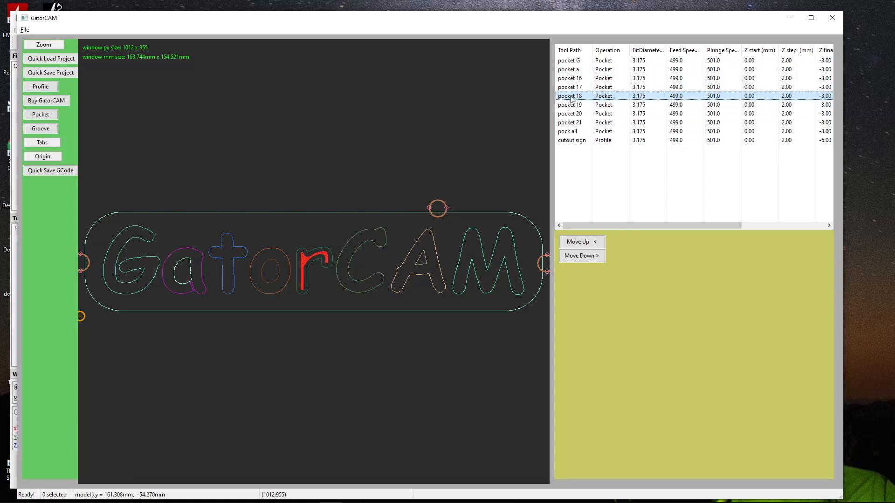
double_click(571, 99)
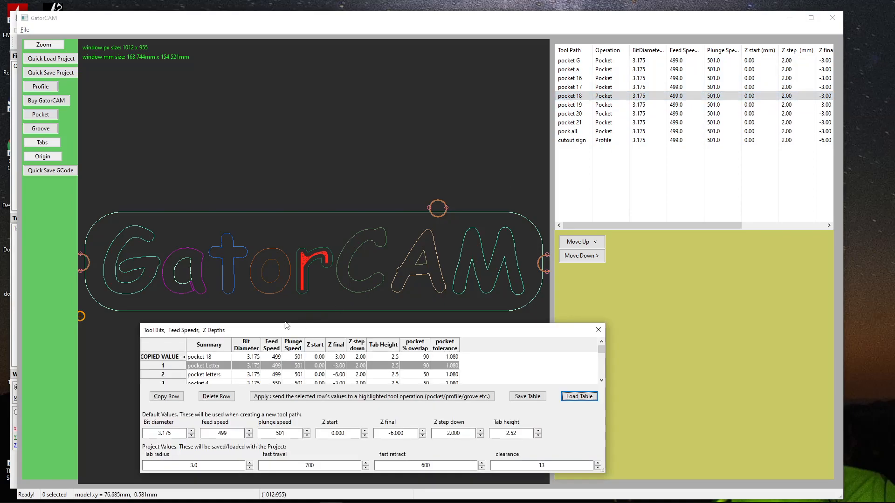
click(190, 357)
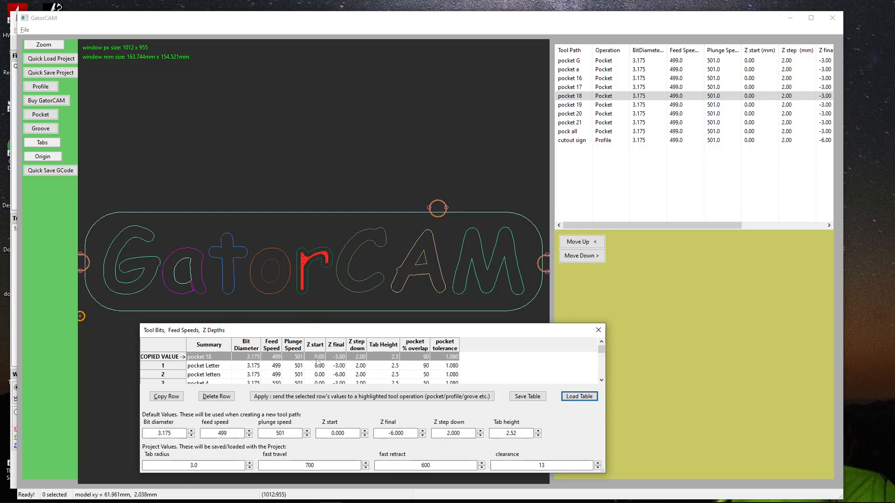
click(337, 358)
click(338, 358)
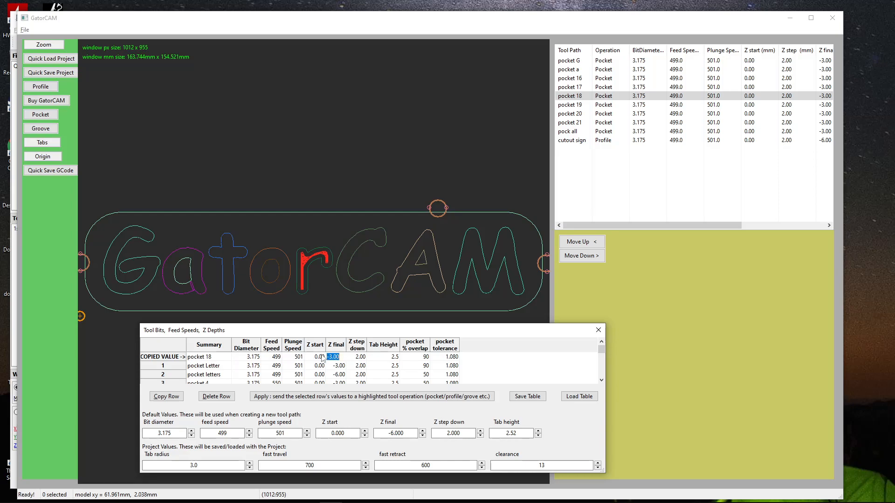
key(Left)
click(181, 358)
click(283, 398)
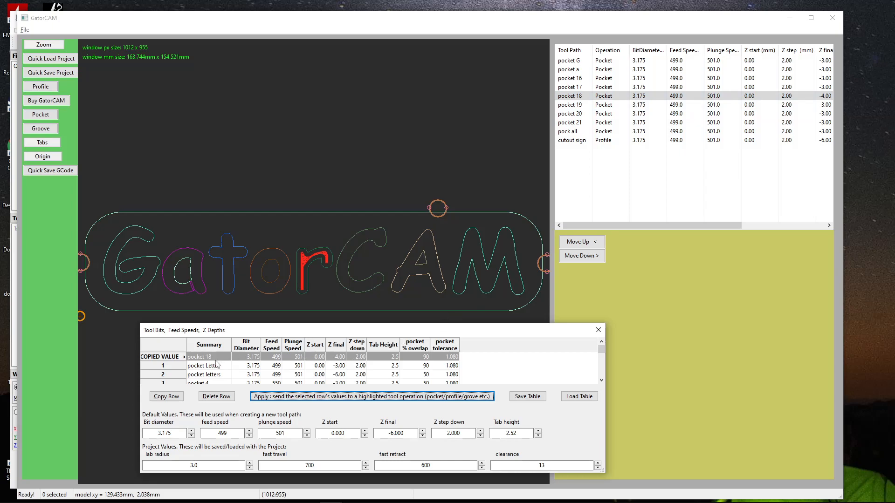
Apply the "pocket Letter" row's values to pocket 18.
click(181, 367)
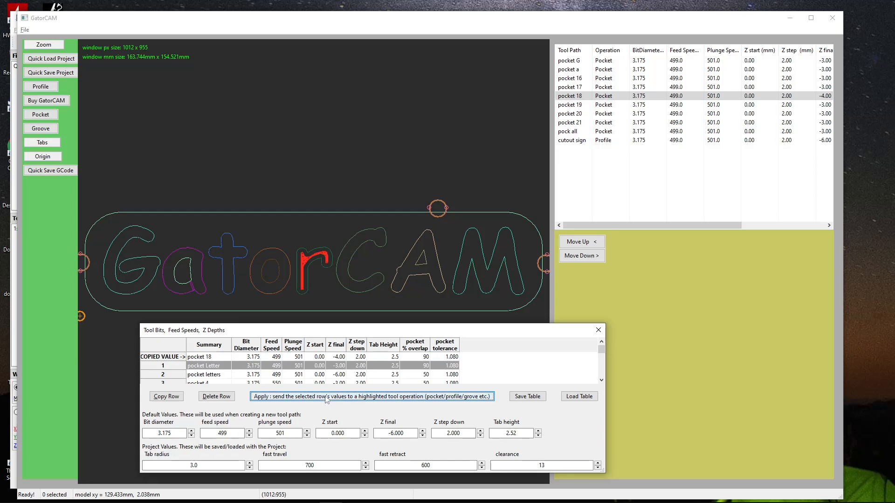
click(326, 397)
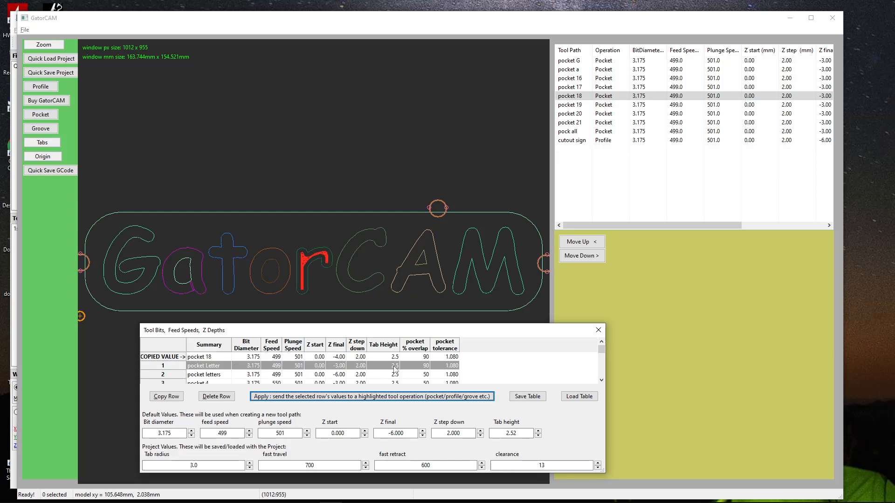
click(416, 366)
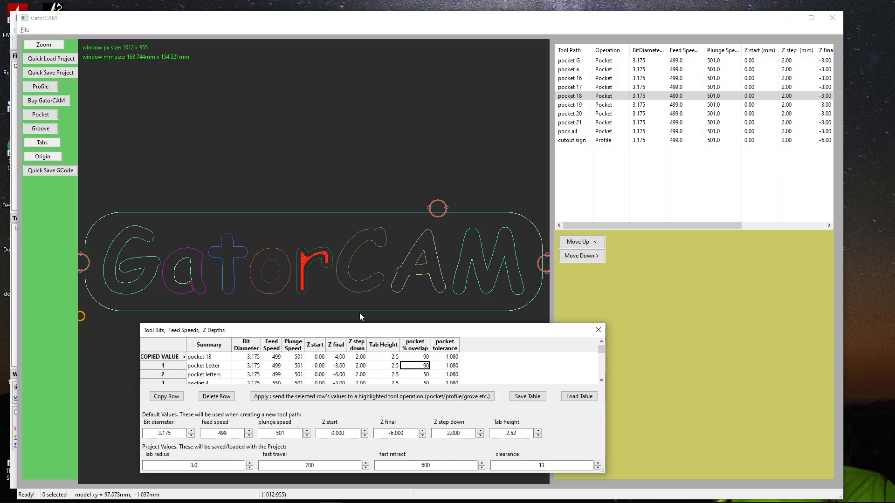
Quick-save the G-code and bring up its simulation in CAMotics before returning to GatorCAM.
click(64, 172)
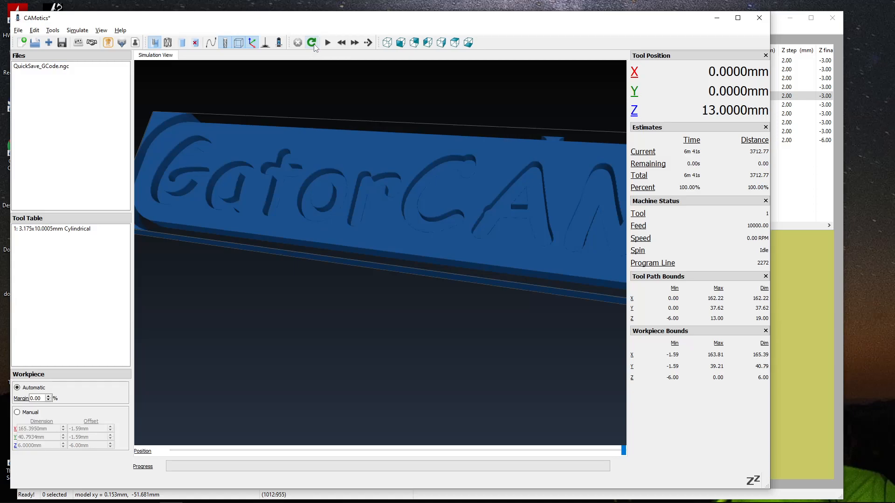
click(812, 287)
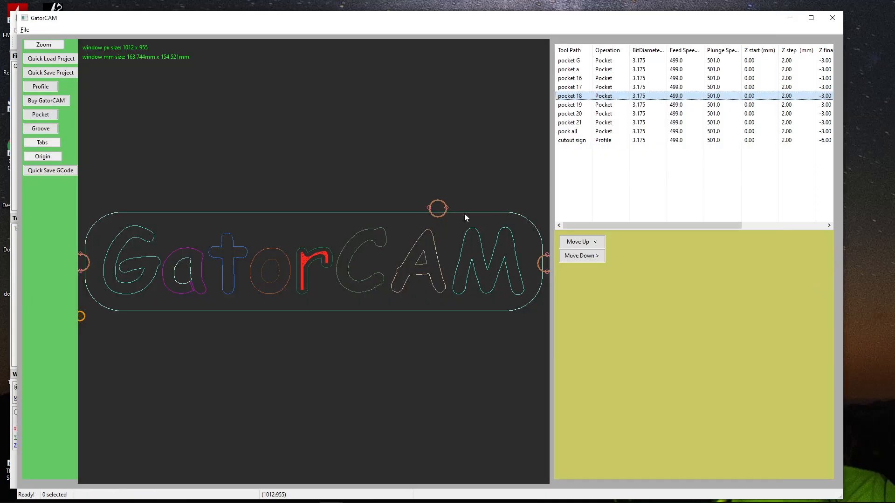